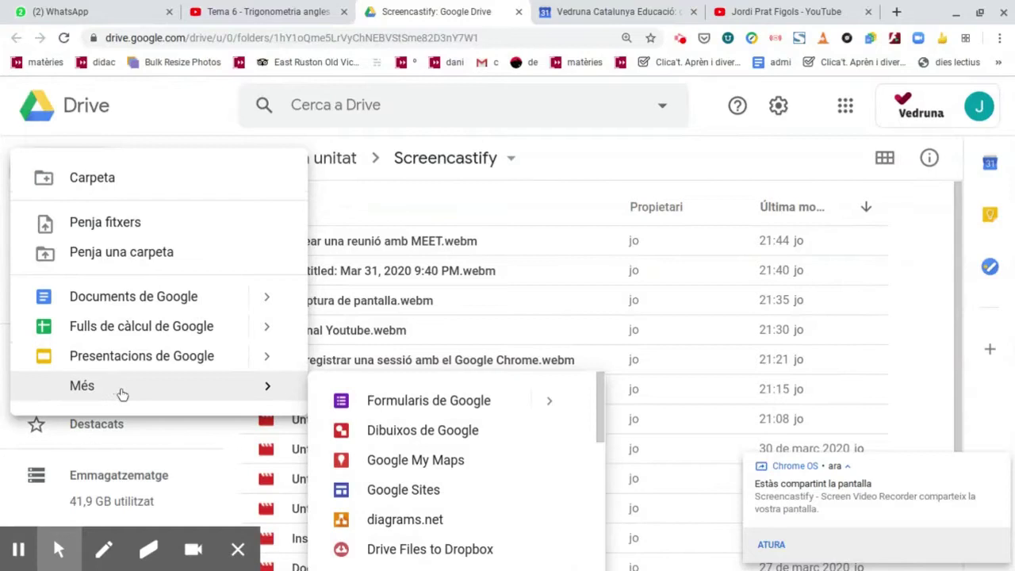
Create a blank Google Form and turn on the "Converteix en un test" option in its settings
{"action": "left_click", "coordinate": [391, 402]}
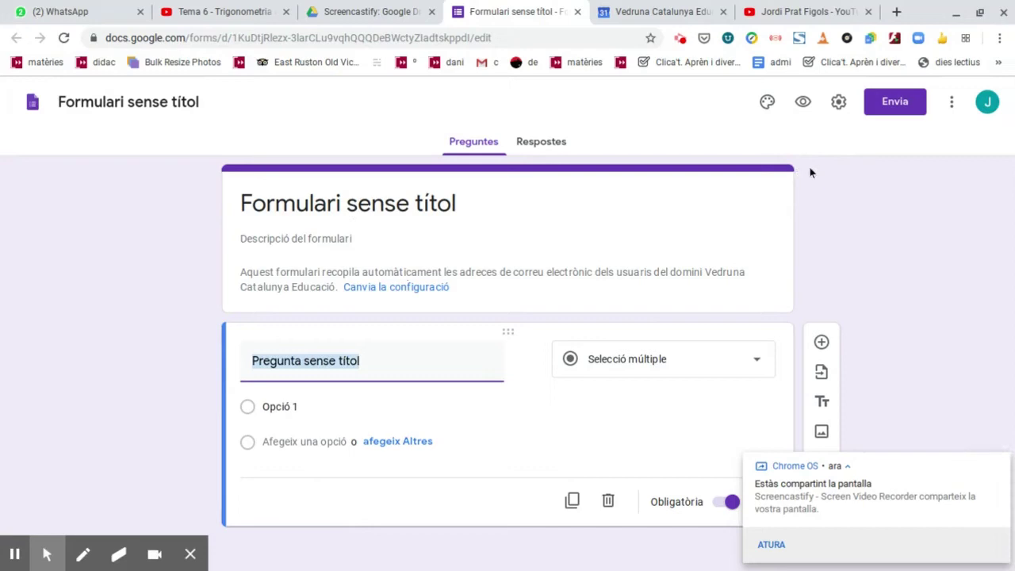
{"action": "left_click", "coordinate": [839, 102]}
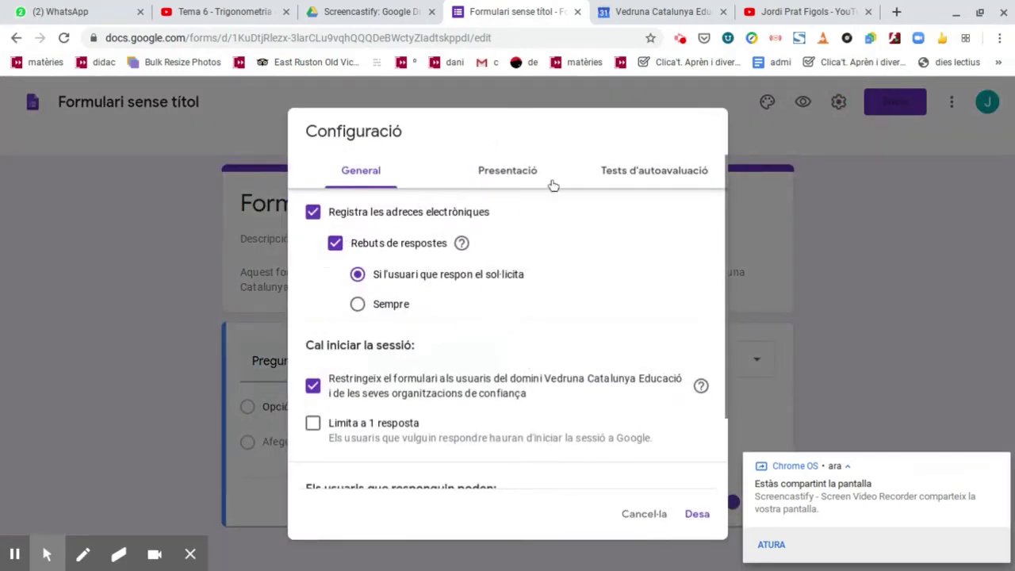
{"action": "left_click", "coordinate": [619, 176]}
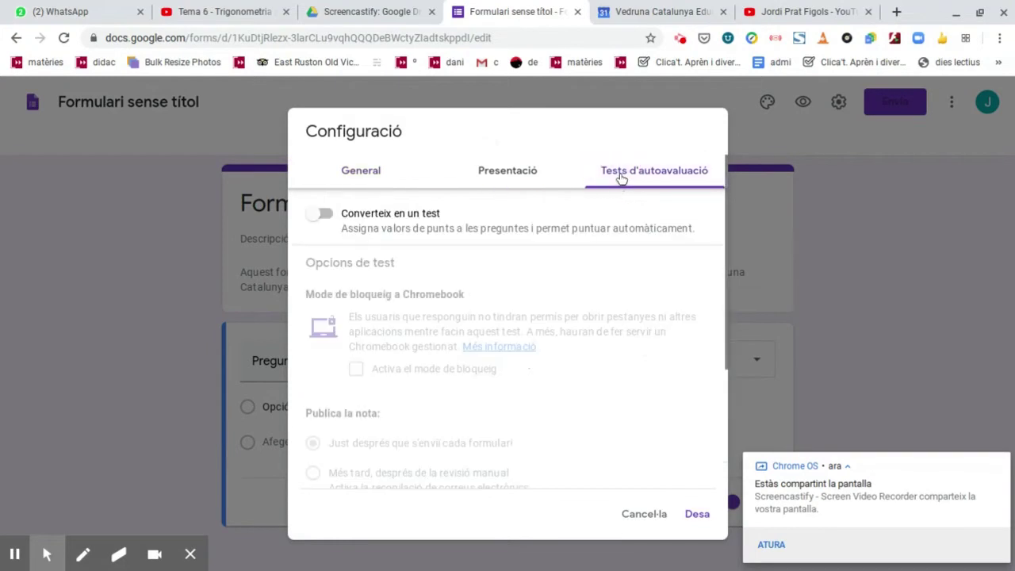
{"action": "left_click", "coordinate": [333, 217]}
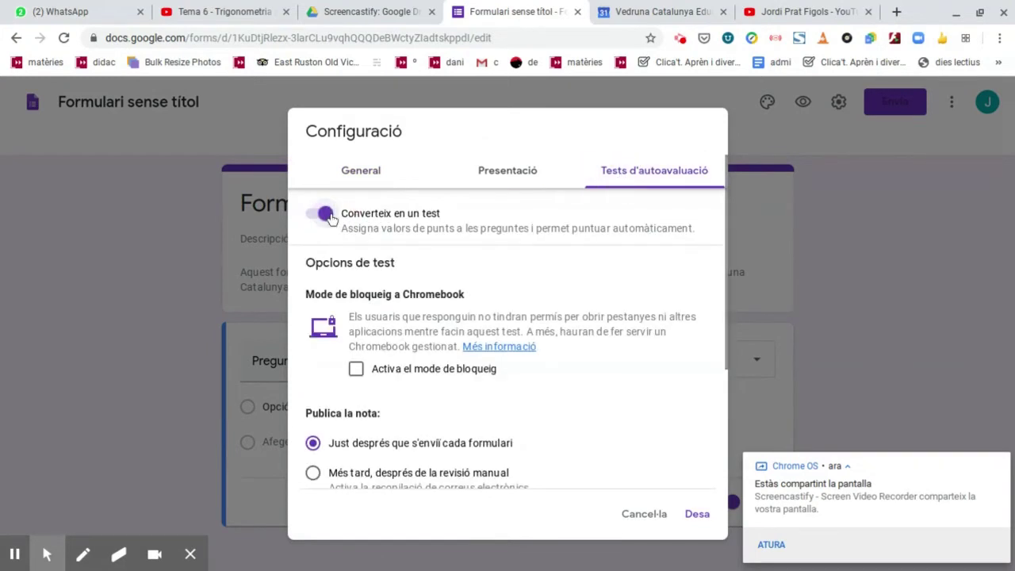
Review the grade release and respondent visibility options, keep "Les preguntes fallades" enabled, and save the settings
{"action": "scroll", "coordinate": [421, 277], "scroll_direction": "down", "scroll_amount": 3}
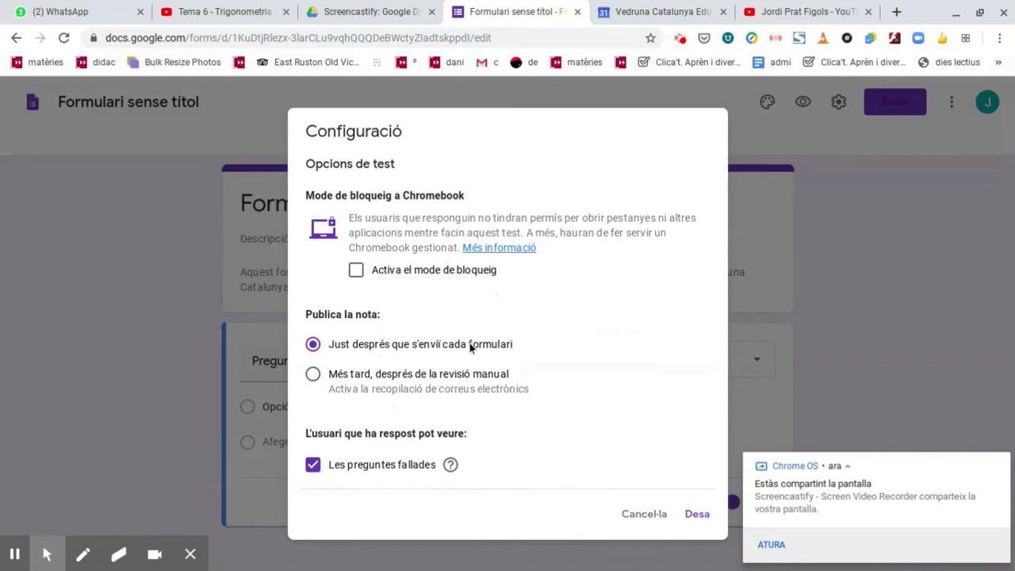
{"action": "scroll", "coordinate": [470, 347], "scroll_direction": "down", "scroll_amount": 2}
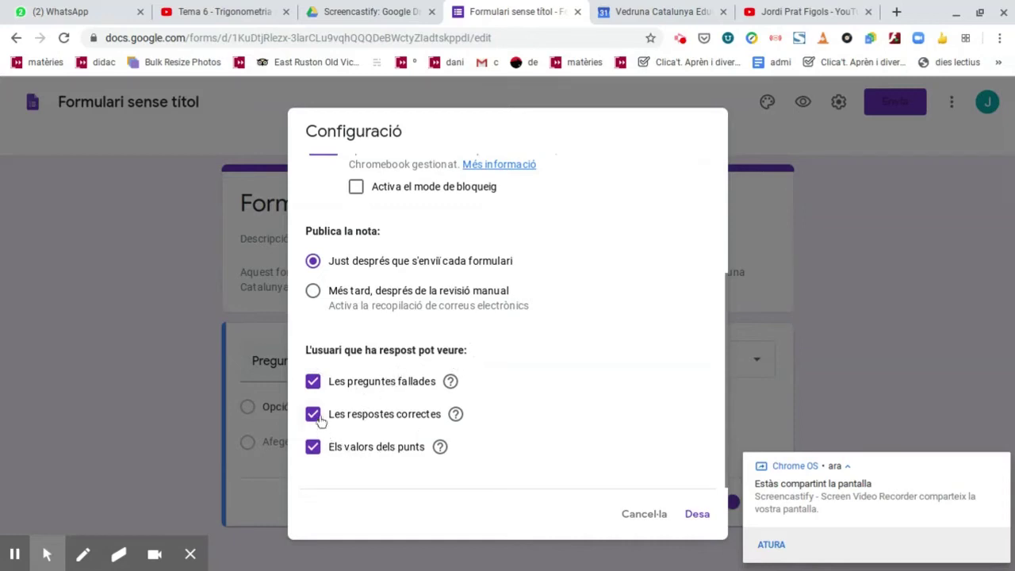
{"action": "left_click", "coordinate": [314, 389]}
{"action": "left_click", "coordinate": [314, 388]}
{"action": "scroll", "coordinate": [651, 404], "scroll_direction": "up", "scroll_amount": 3}
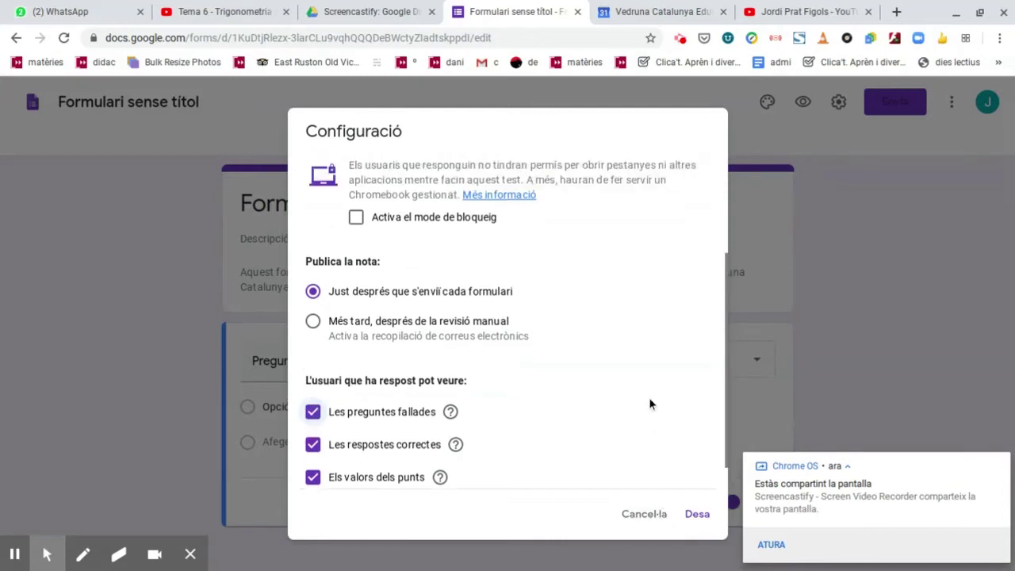
{"action": "left_click", "coordinate": [702, 516]}
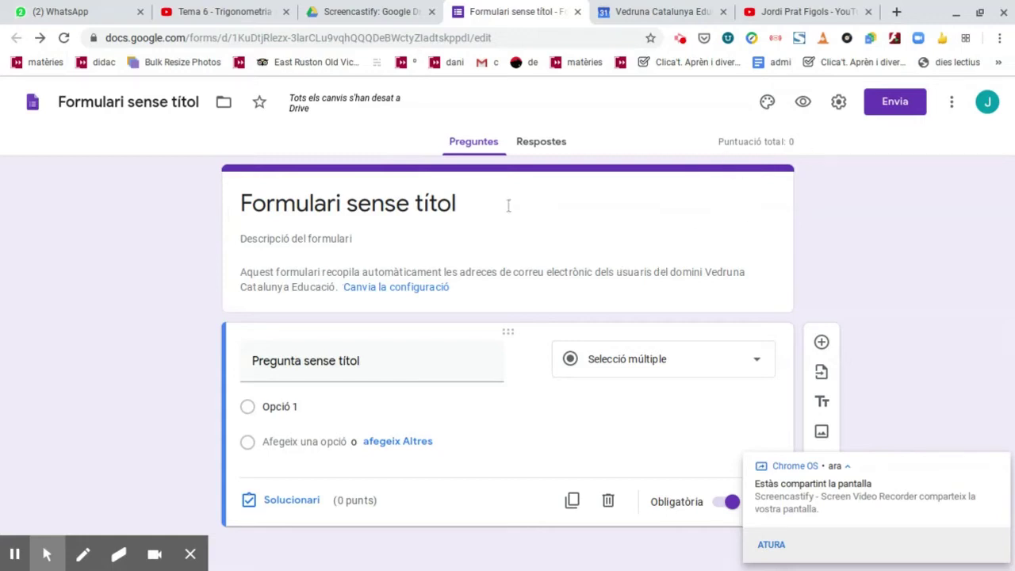
Title the form "Examen de mates" and enter "Quan fa 2+2" as the first question
{"action": "left_click", "coordinate": [438, 206]}
{"action": "type", "text": "Examen de mates"}
{"action": "left_click", "coordinate": [334, 347]}
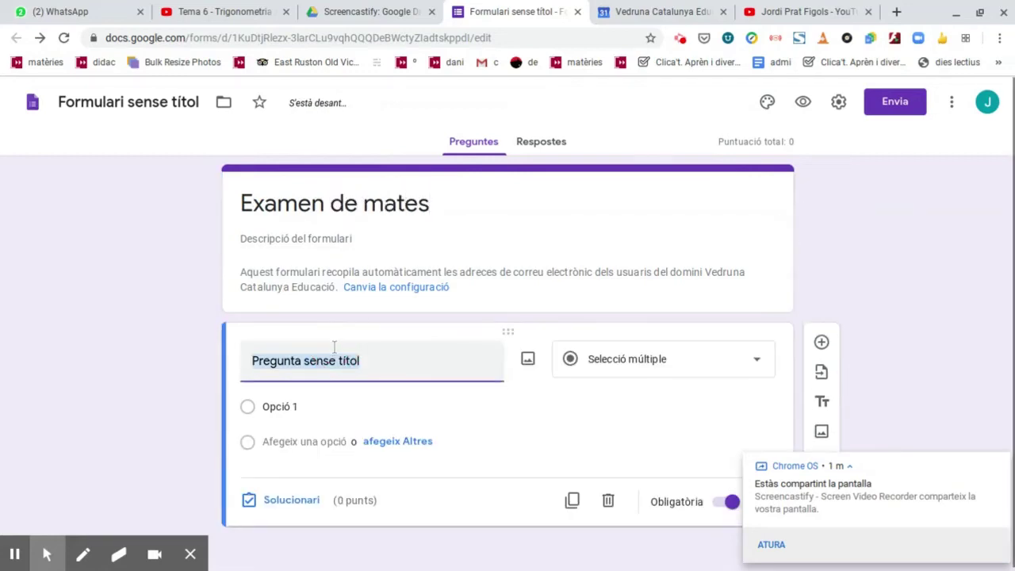
{"action": "type", "text": "Qua"}
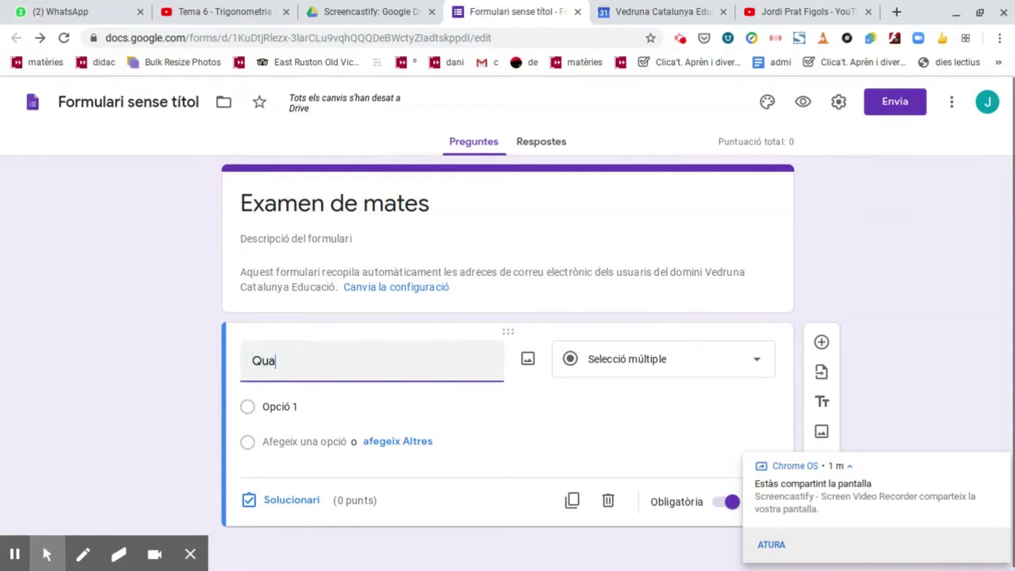
{"action": "type", "text": "n fa dos "}
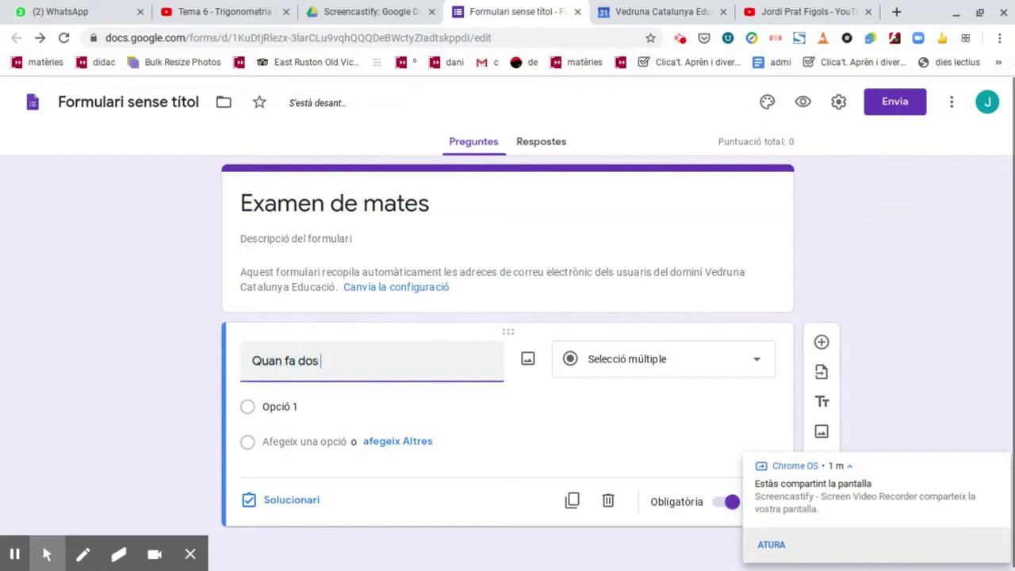
{"action": "type", "text": "mes 2+2"}
Enter the multiple-choice answers 3, 4, 6, 7 and 5 for the "Quan fa 2+2" question
{"action": "left_click", "coordinate": [306, 405]}
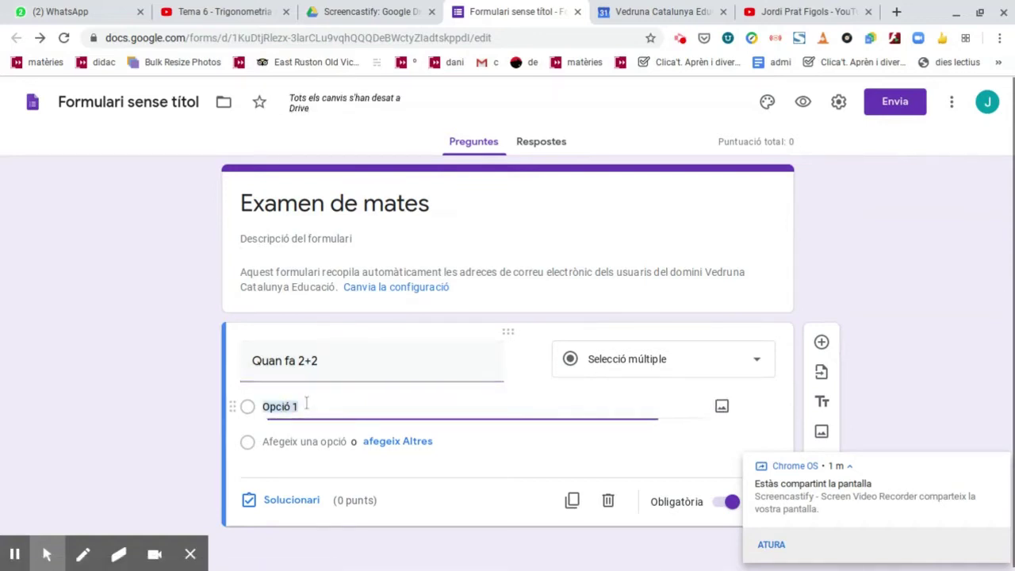
{"action": "type", "text": "3"}
{"action": "key", "text": "Return"}
{"action": "type", "text": "4"}
{"action": "key", "text": "Return"}
{"action": "key", "text": "Return"}
{"action": "type", "text": "5"}
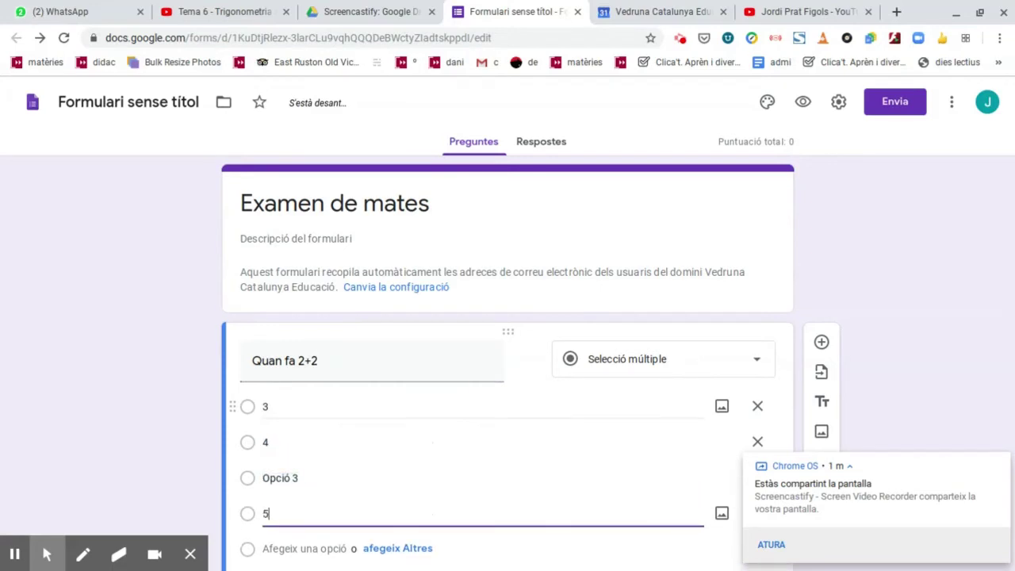
{"action": "left_click", "coordinate": [282, 477]}
{"action": "type", "text": "6"}
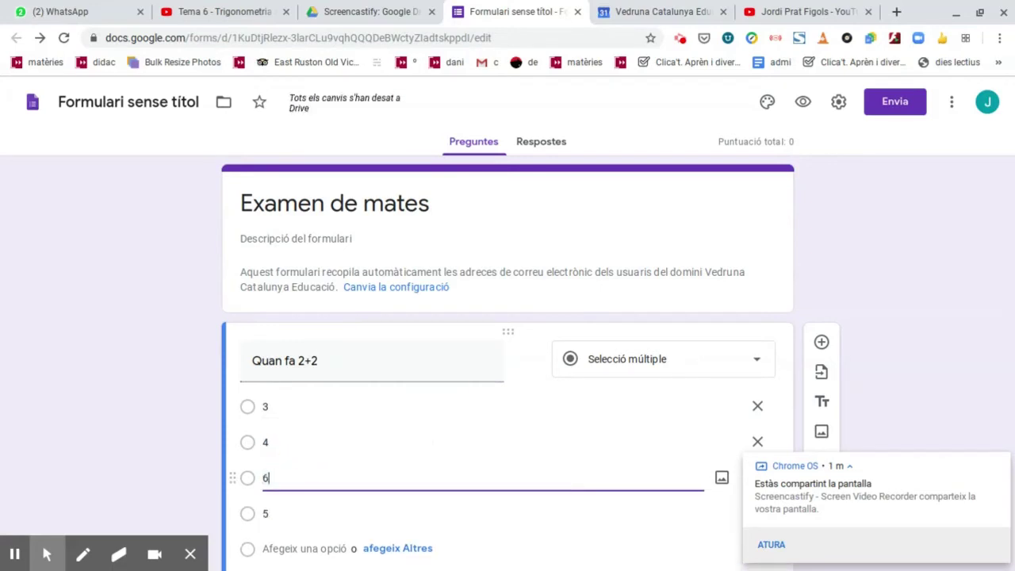
{"action": "key", "text": "Return"}
{"action": "type", "text": "7"}
{"action": "left_click", "coordinate": [299, 476]}
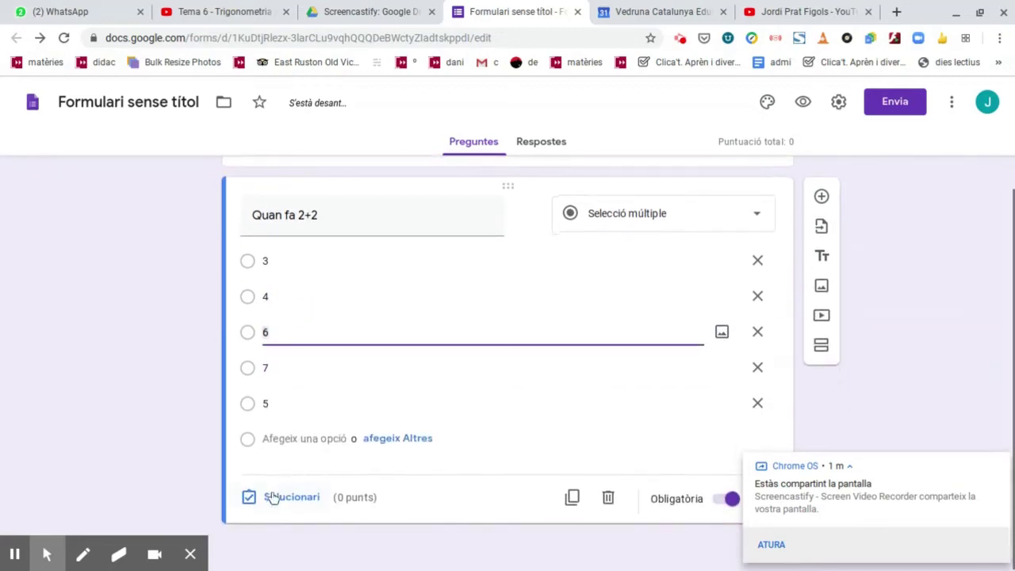
In the answer key of the first question, assign 3 points and mark 4 as the correct answer
{"action": "left_click", "coordinate": [272, 497]}
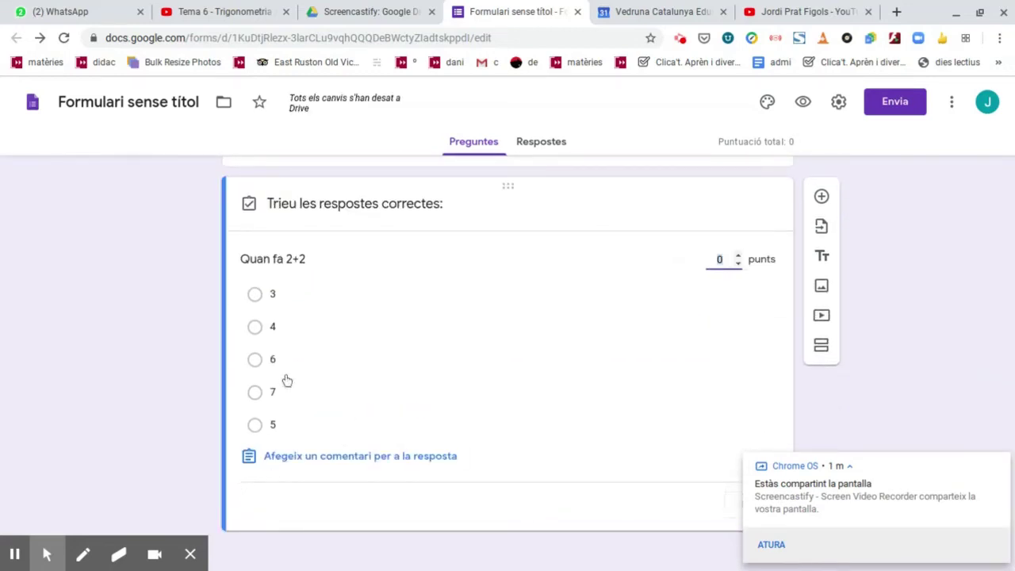
{"action": "left_click", "coordinate": [719, 259]}
{"action": "left_click", "coordinate": [255, 332]}
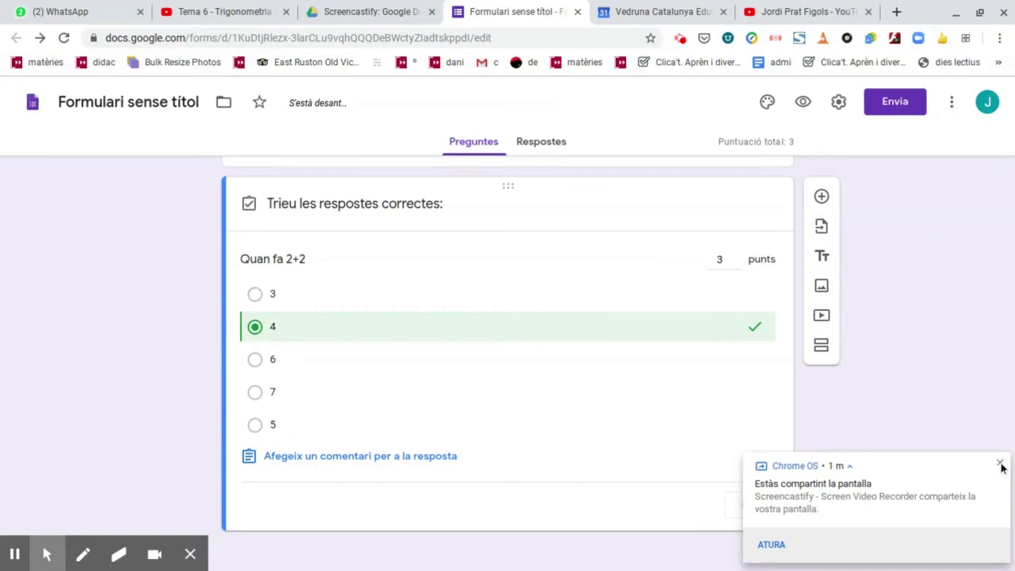
{"action": "left_click", "coordinate": [1001, 466]}
Add and save the incorrect-answer feedback "Recirdeu que 2+2 senmpre fan 4 , per exemple II + II fan un total de IIII"
{"action": "left_click", "coordinate": [320, 461]}
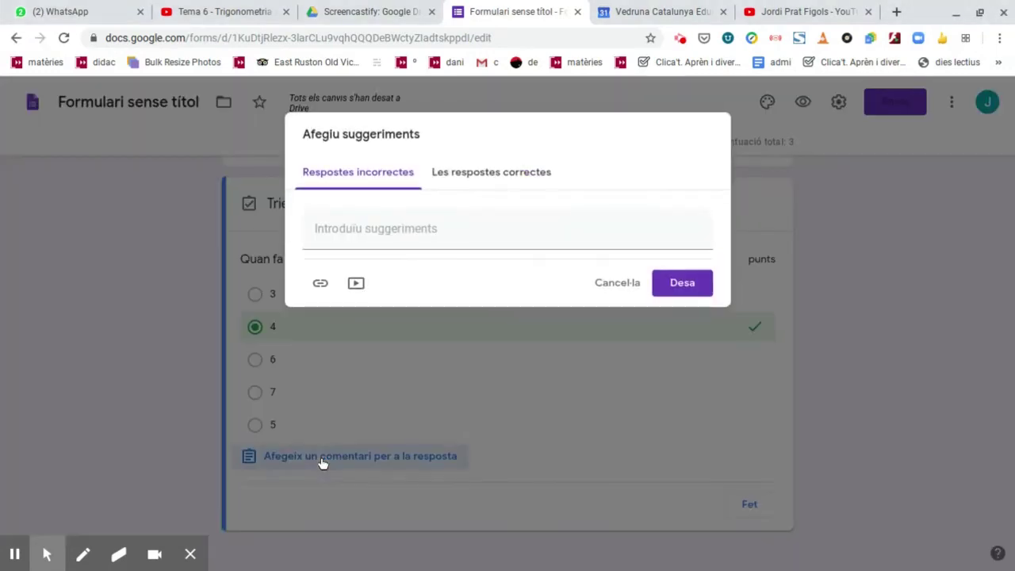
{"action": "left_click", "coordinate": [367, 236]}
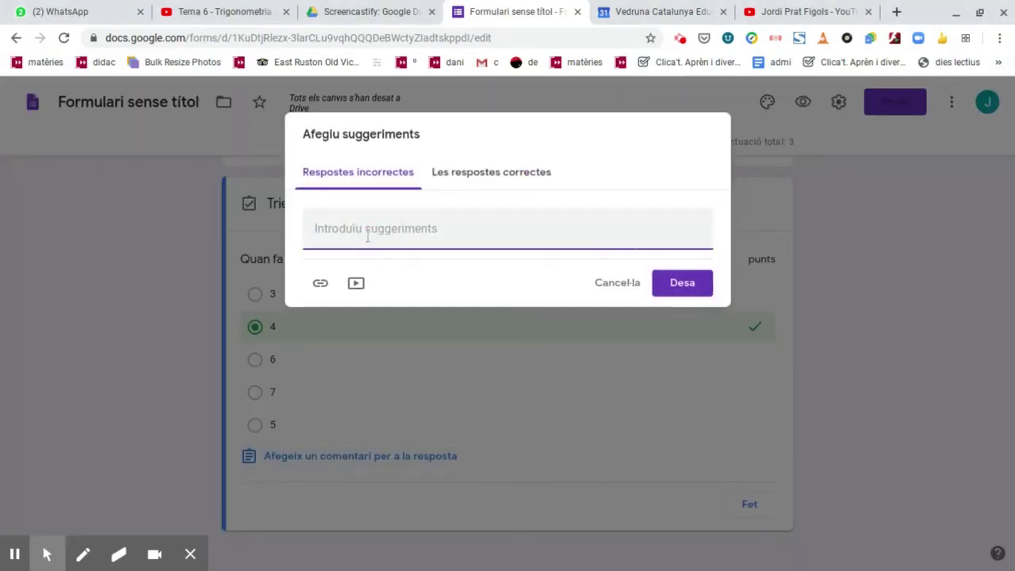
{"action": "type", "text": "Recirdeu que 2"}
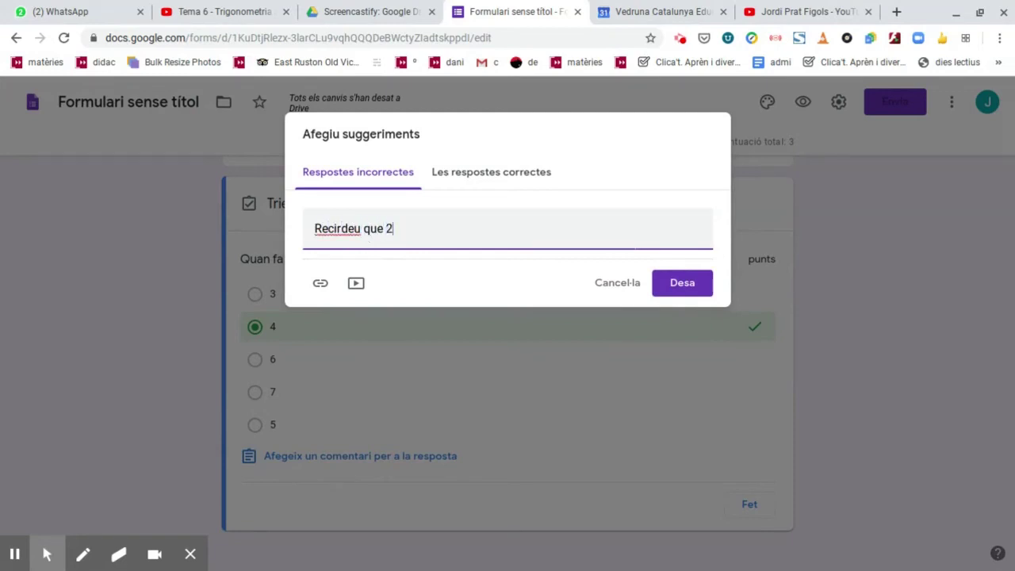
{"action": "type", "text": "+2 senmpre fan "}
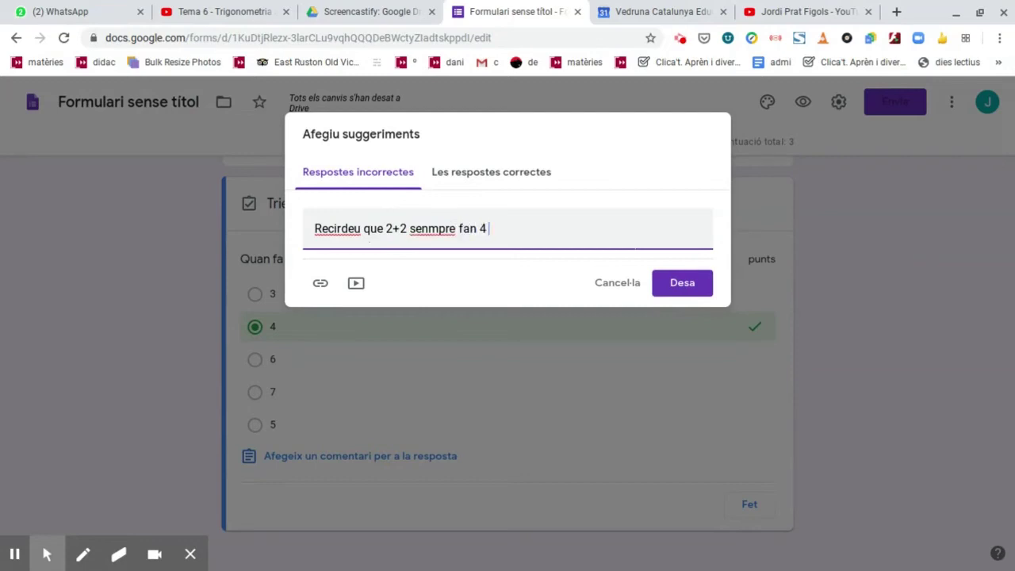
{"action": "type", "text": "4 , per exemple II +"}
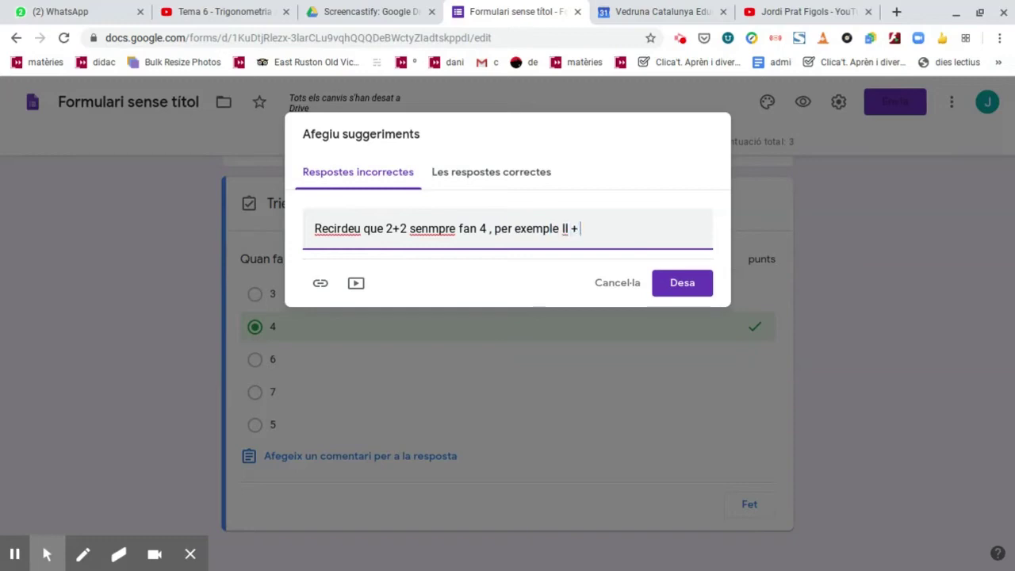
{"action": "type", "text": " II fan un total de IIII"}
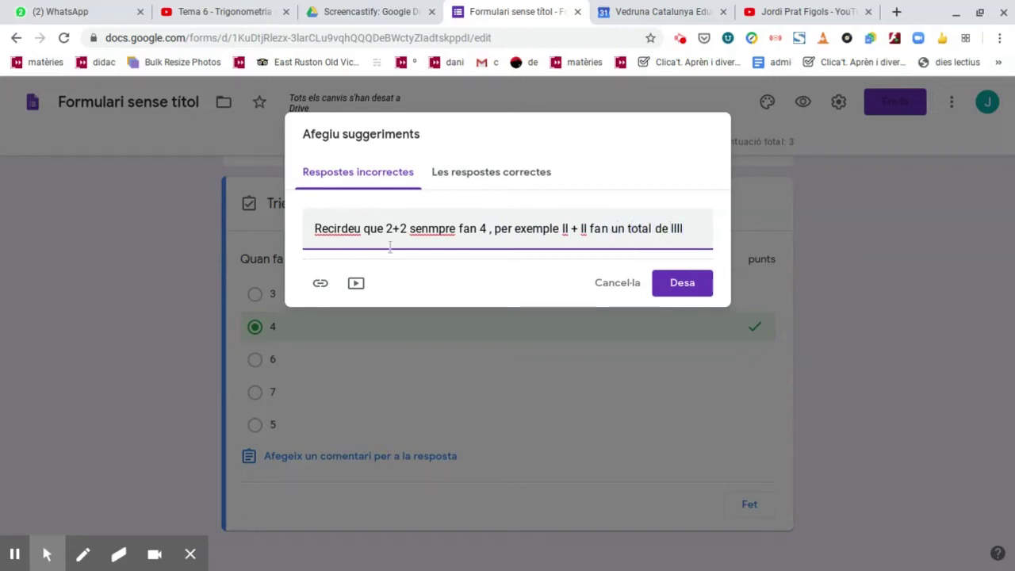
{"action": "left_click", "coordinate": [684, 284]}
Look over the saved incorrect-answer feedback in its editor, cancel without changes, and finish the answer key
{"action": "left_click", "coordinate": [718, 465]}
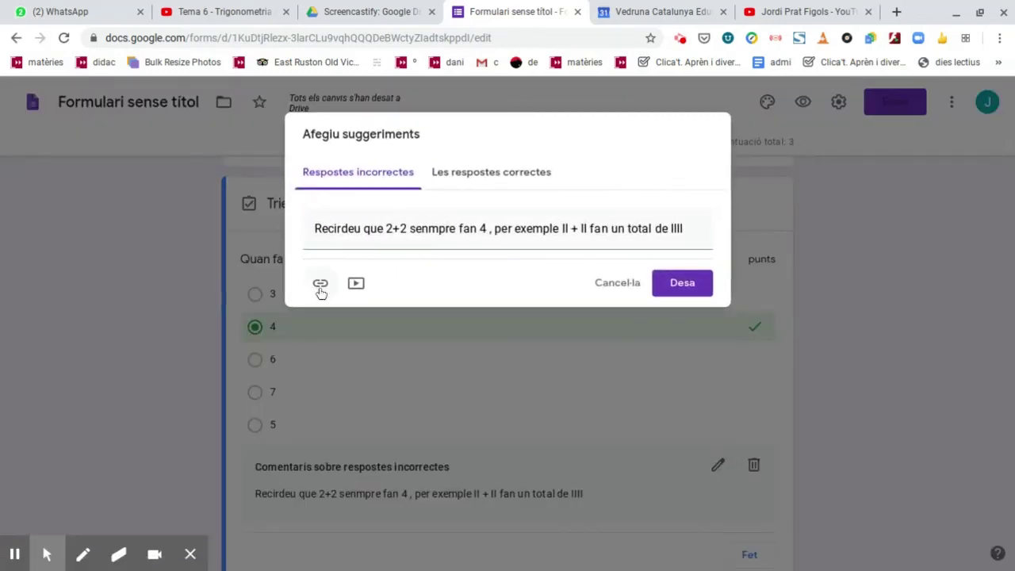
{"action": "left_click", "coordinate": [603, 286]}
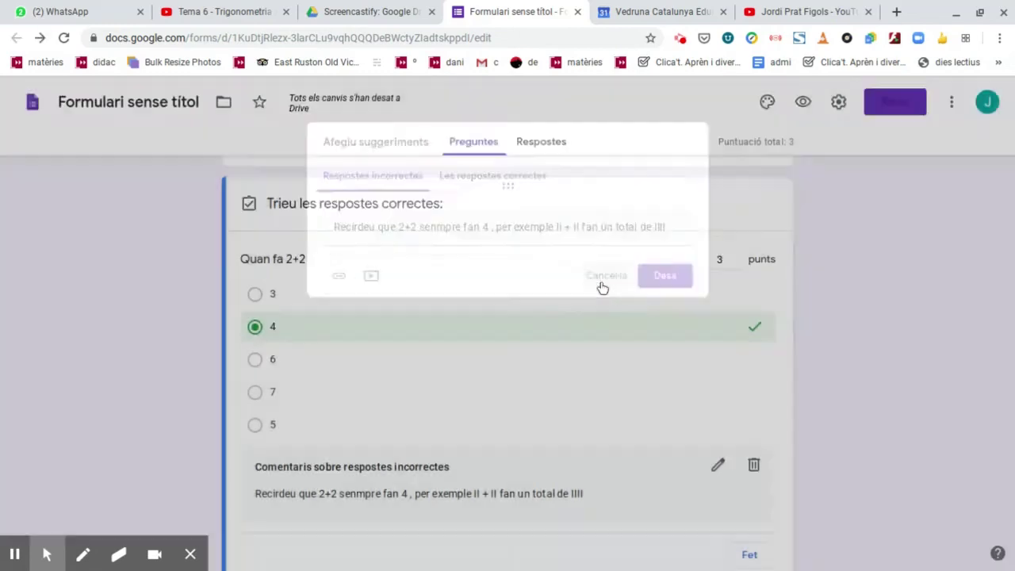
{"action": "scroll", "coordinate": [579, 347], "scroll_direction": "down", "scroll_amount": 1}
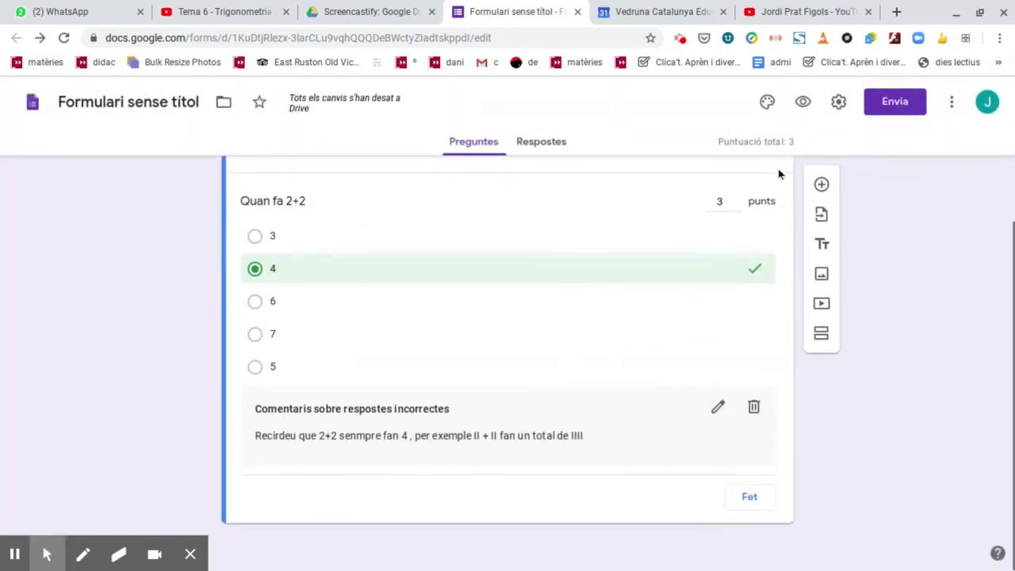
{"action": "left_click", "coordinate": [749, 497]}
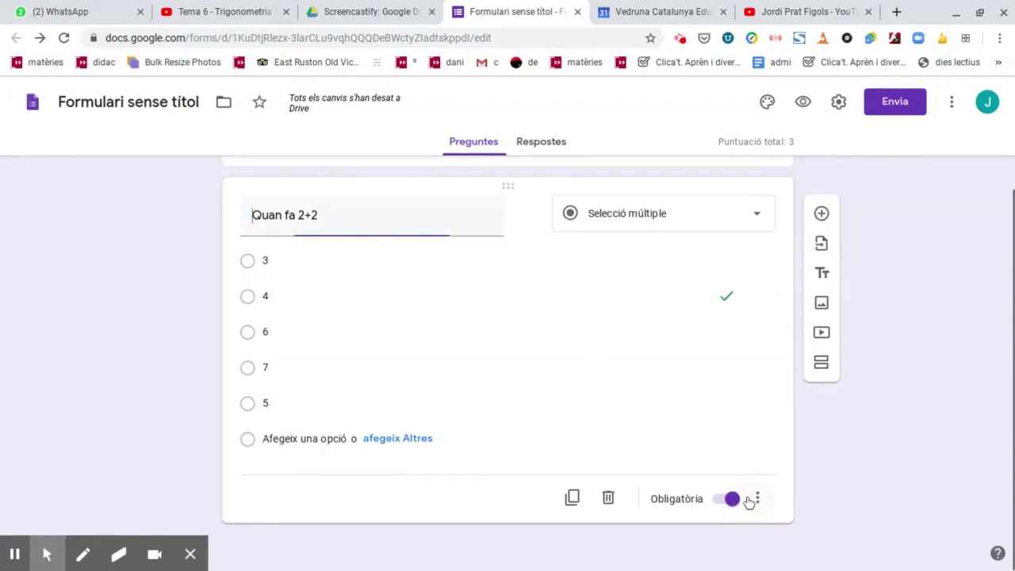
Add a second question with the text "Creus que el video es bo"
{"action": "left_click", "coordinate": [821, 210]}
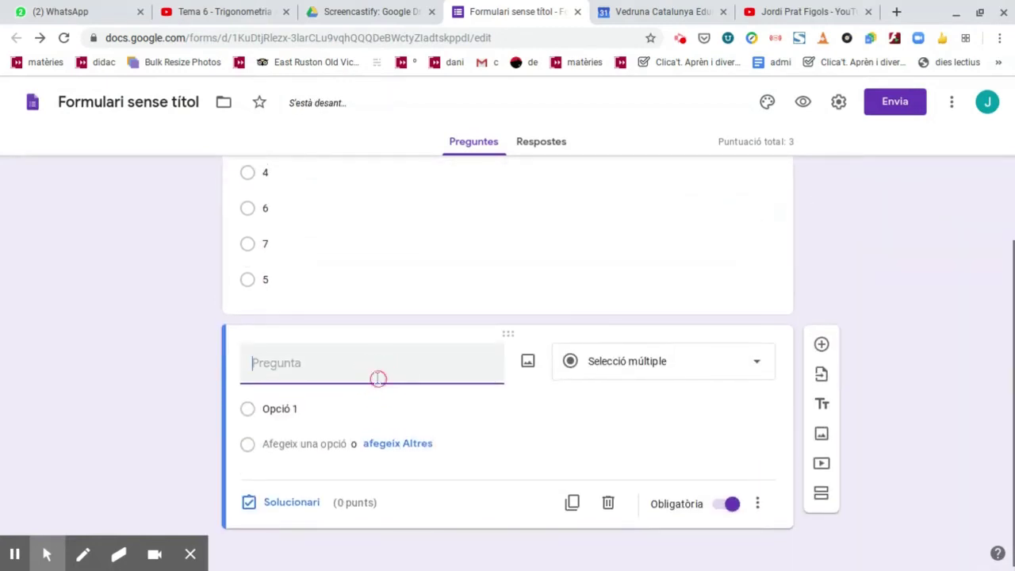
{"action": "type", "text": "Creus que e"}
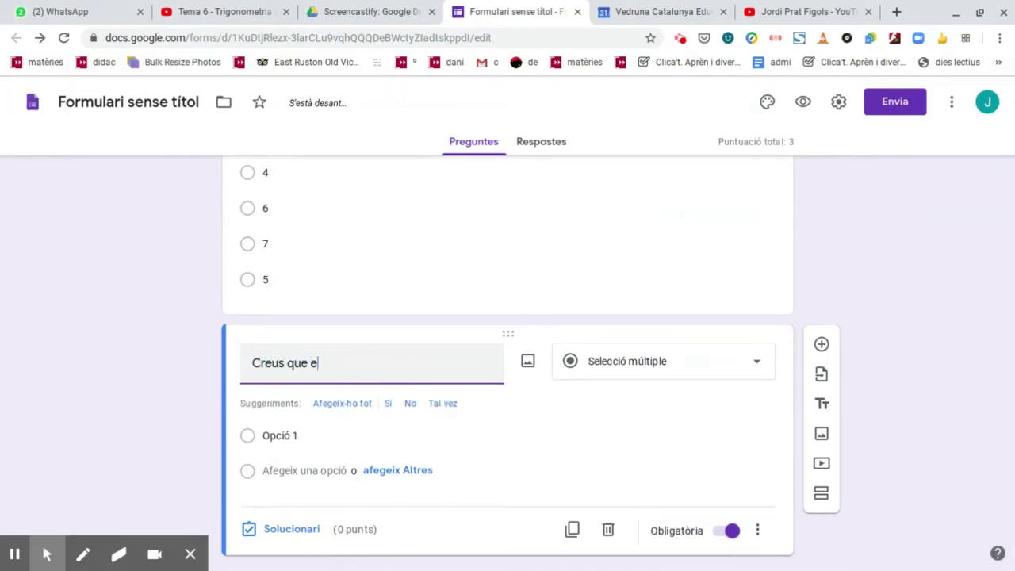
{"action": "type", "text": "l video"}
{"action": "key", "text": "BackSpace"}
{"action": "key", "text": "BackSpace"}
{"action": "key", "text": "BackSpace"}
{"action": "key", "text": "BackSpace"}
{"action": "key", "text": "BackSpace"}
{"action": "key", "text": "BackSpace"}
{"action": "key", "text": "BackSpace"}
{"action": "type", "text": "el video es bo"}
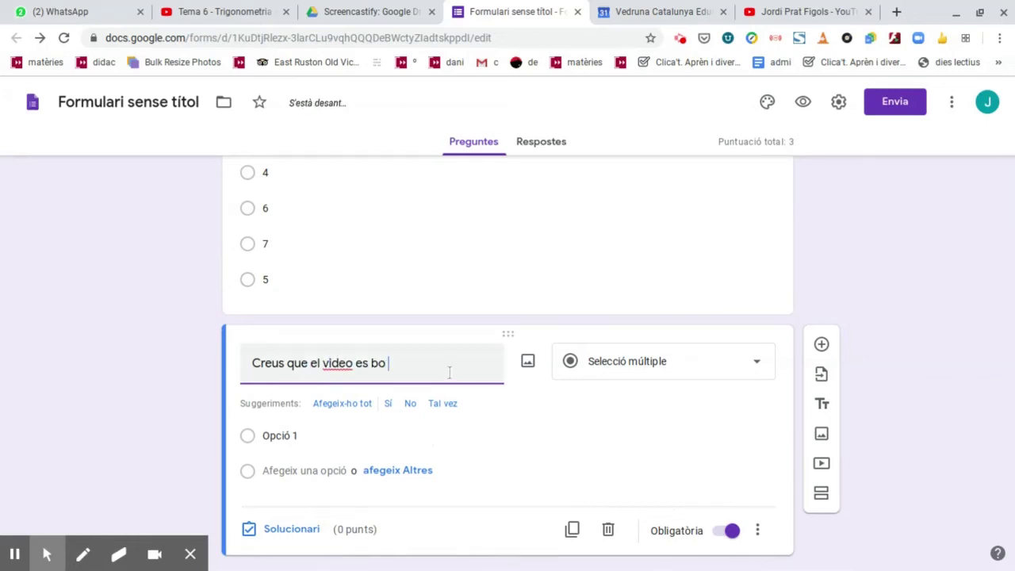
Change the second question to checkboxes (Caselles de selecció) and add the answer options "si" and "No"
{"action": "left_click", "coordinate": [588, 376]}
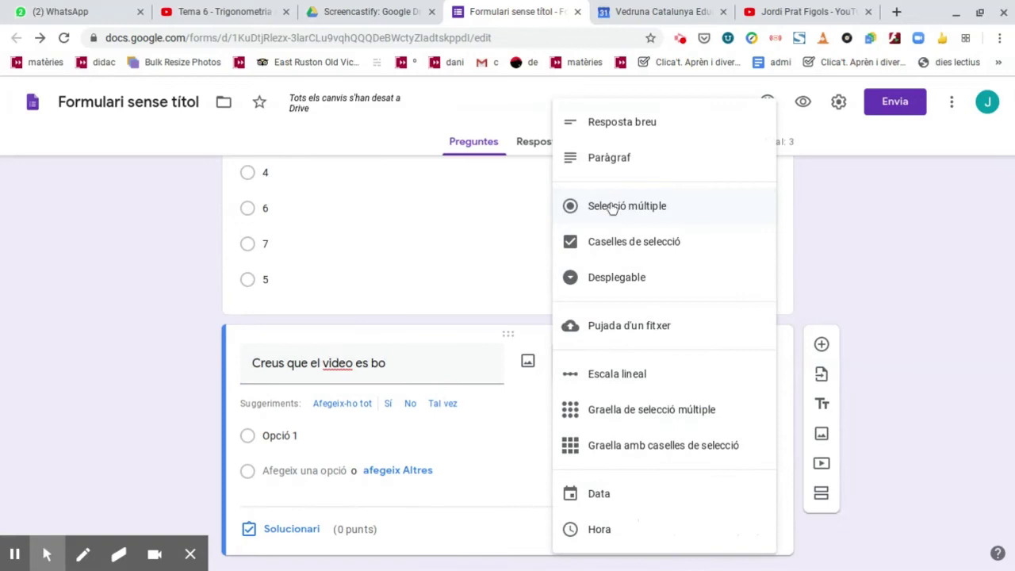
{"action": "left_click", "coordinate": [603, 249]}
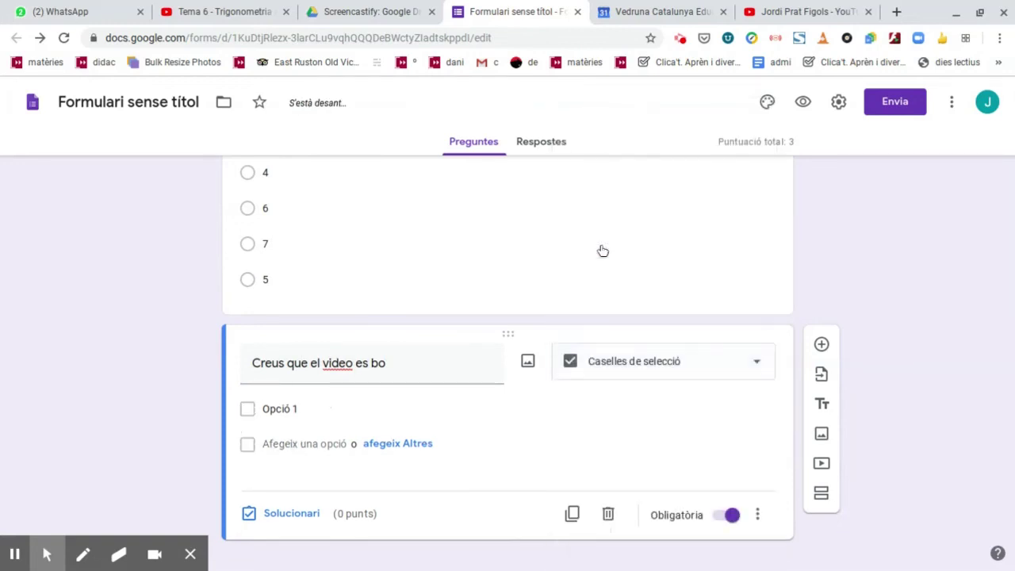
{"action": "left_click", "coordinate": [324, 410]}
{"action": "type", "text": "si"}
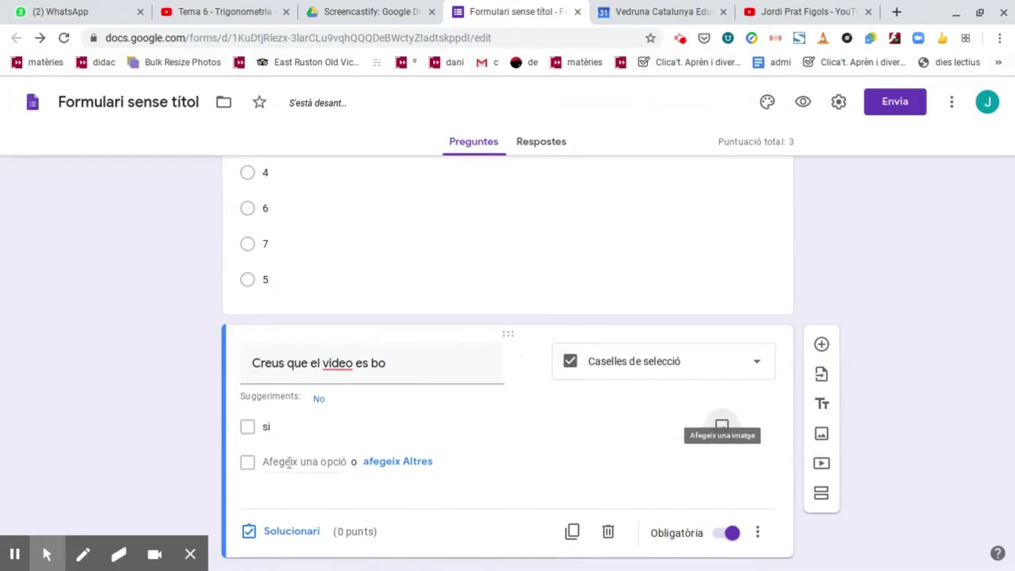
{"action": "left_click", "coordinate": [289, 462]}
Add a third option "no ho sew" and a fourth option "m'agrada't pero l'he trobat pobret" to the second question
{"action": "left_click", "coordinate": [287, 481]}
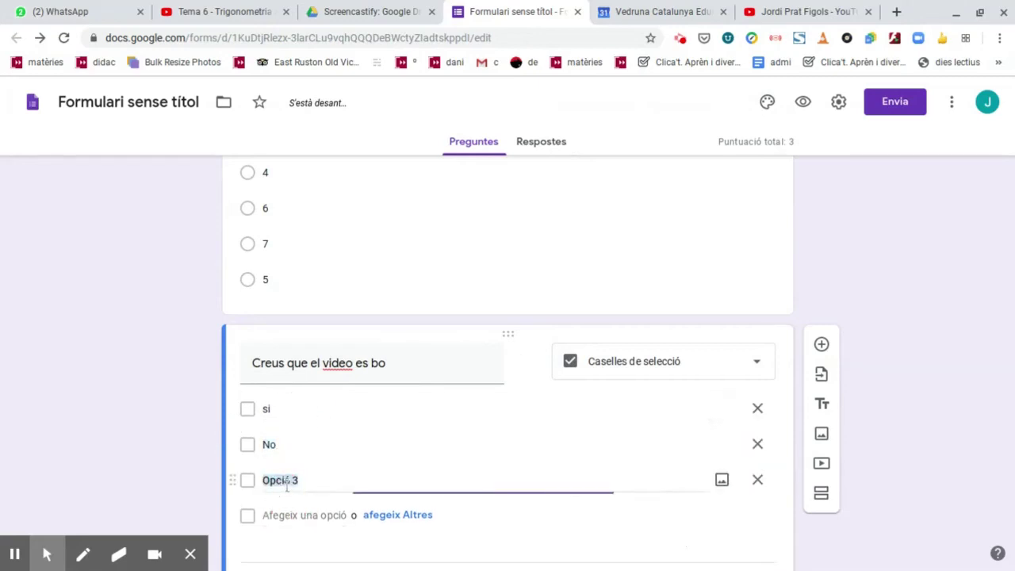
{"action": "type", "text": "no ho sew"}
{"action": "key", "text": "Return"}
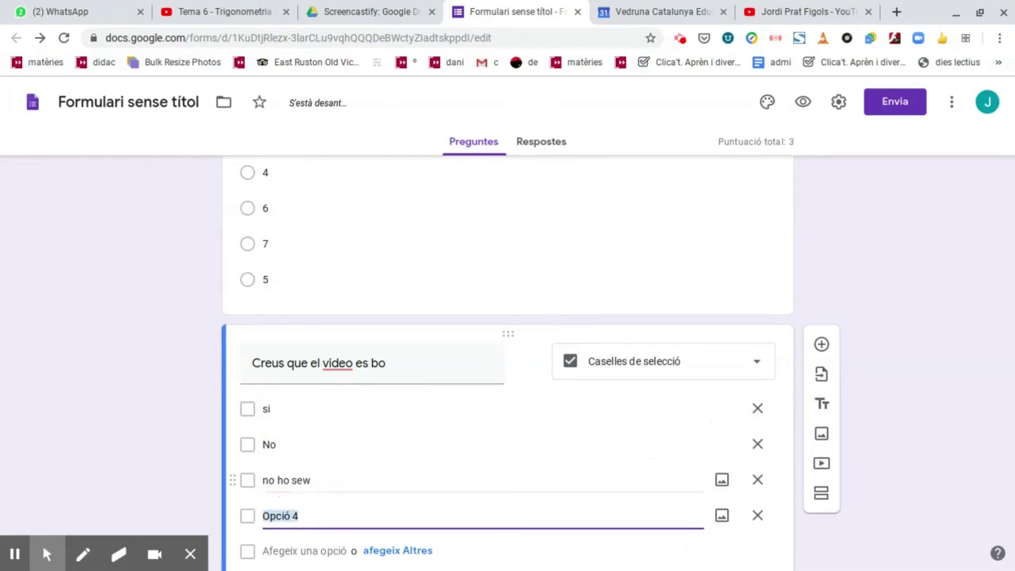
{"action": "type", "text": "m'agra"}
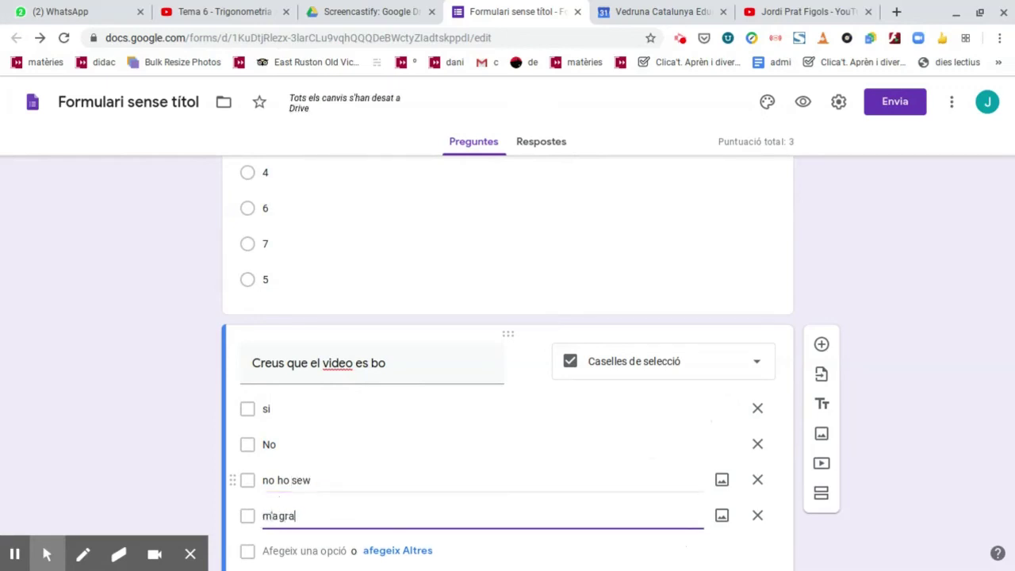
{"action": "type", "text": "da't pero"}
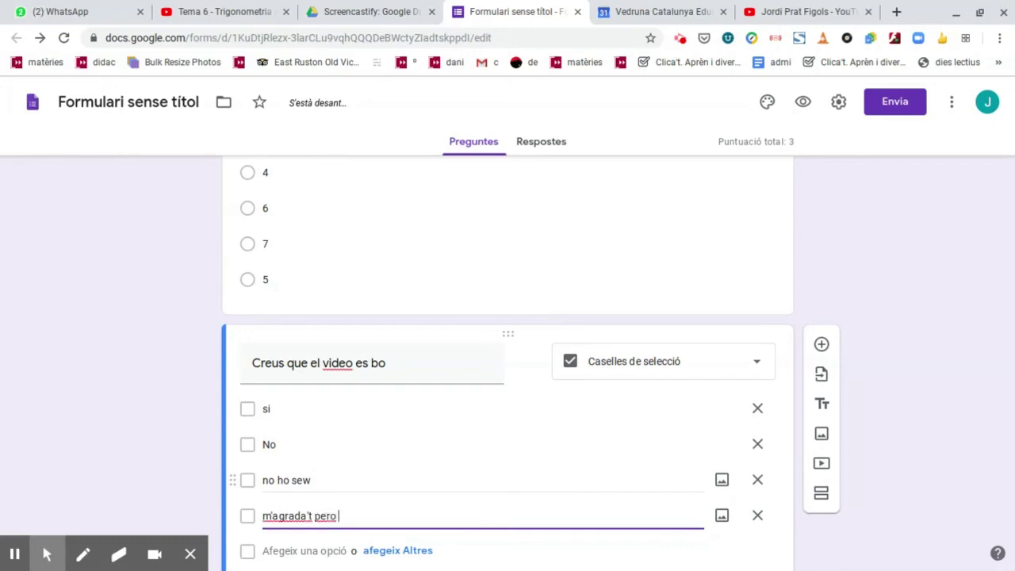
{"action": "type", "text": " l'he trobat pobret"}
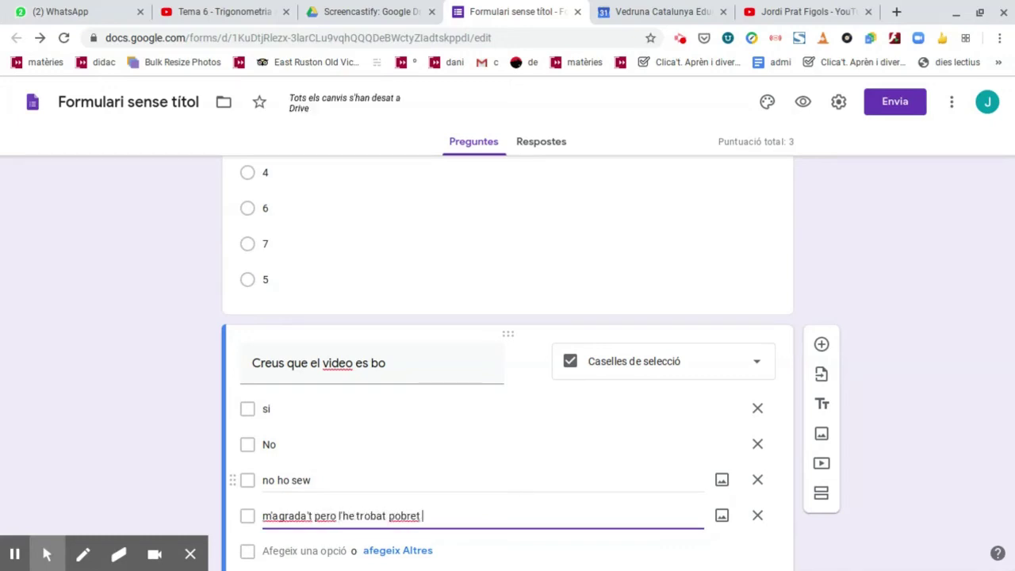
In the second question's answer key, mark "No" and "no ho sew" as correct, assign 4 points, and finish the key
{"action": "scroll", "coordinate": [265, 537], "scroll_direction": "down", "scroll_amount": 2}
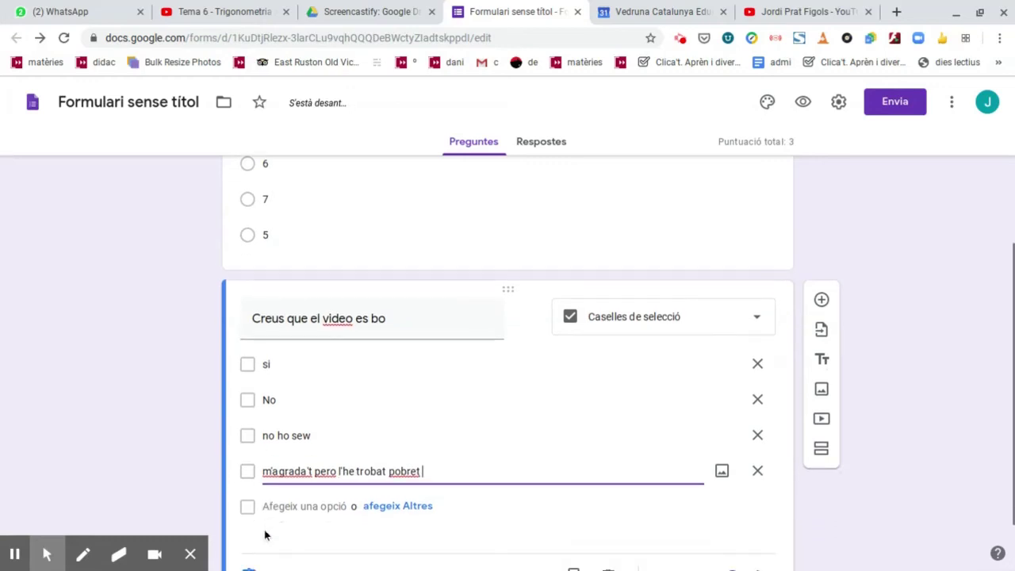
{"action": "left_click", "coordinate": [259, 515]}
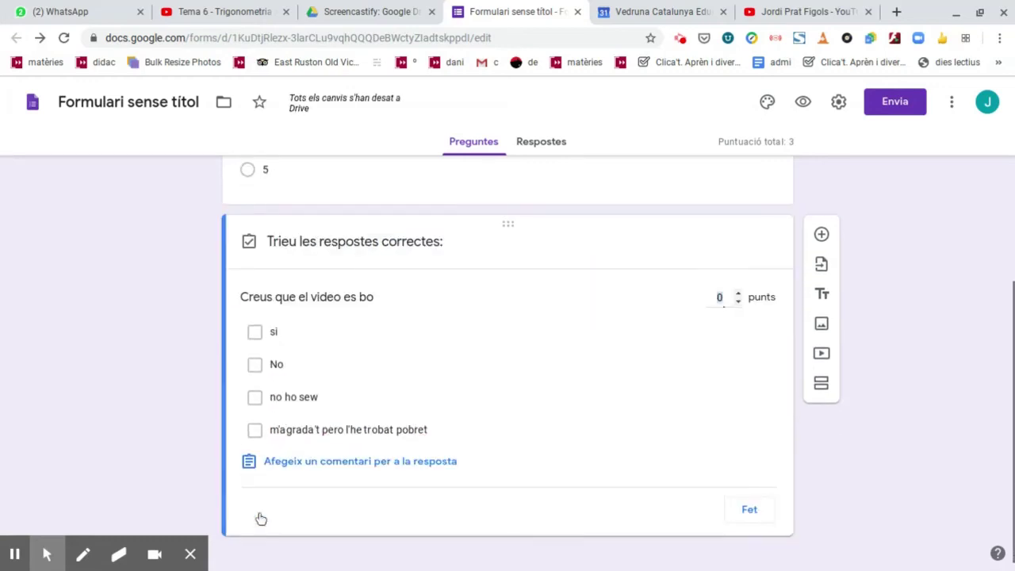
{"action": "left_click", "coordinate": [254, 364]}
{"action": "left_click", "coordinate": [259, 402]}
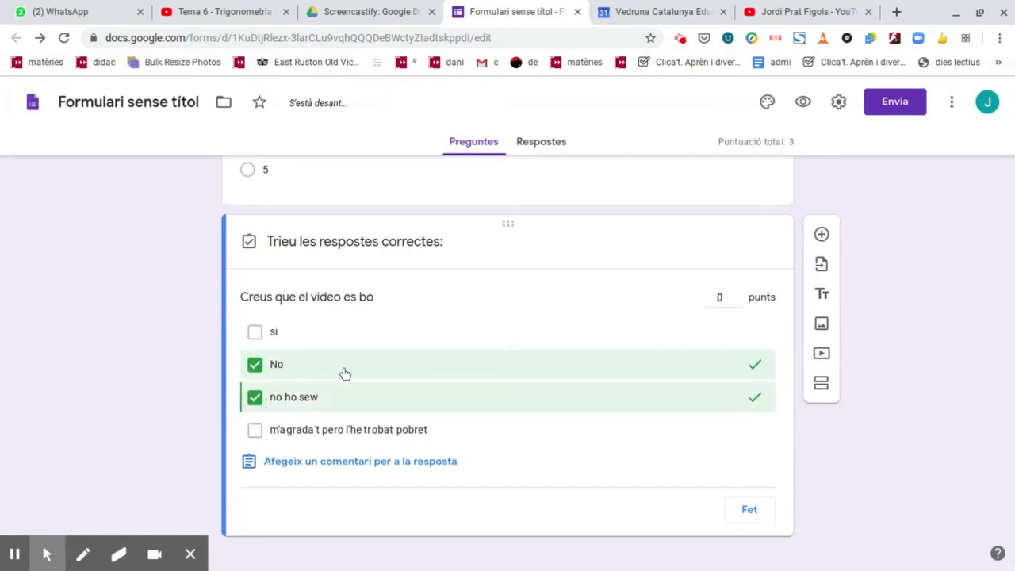
{"action": "scroll", "coordinate": [330, 340], "scroll_direction": "up", "scroll_amount": 3}
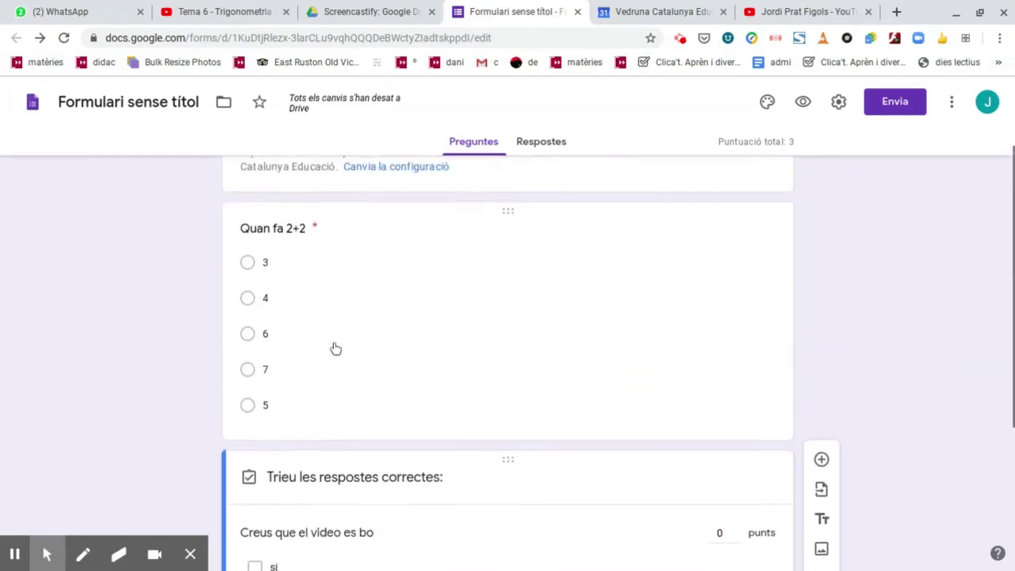
{"action": "scroll", "coordinate": [336, 346], "scroll_direction": "down", "scroll_amount": 2}
{"action": "left_click", "coordinate": [720, 372]}
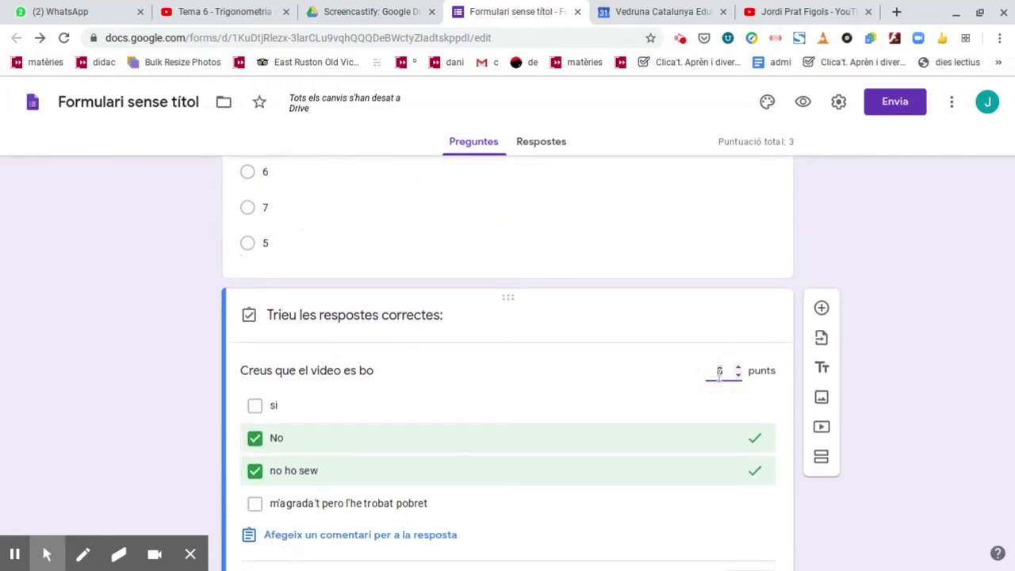
{"action": "type", "text": "4"}
{"action": "scroll", "coordinate": [556, 469], "scroll_direction": "down", "scroll_amount": 1}
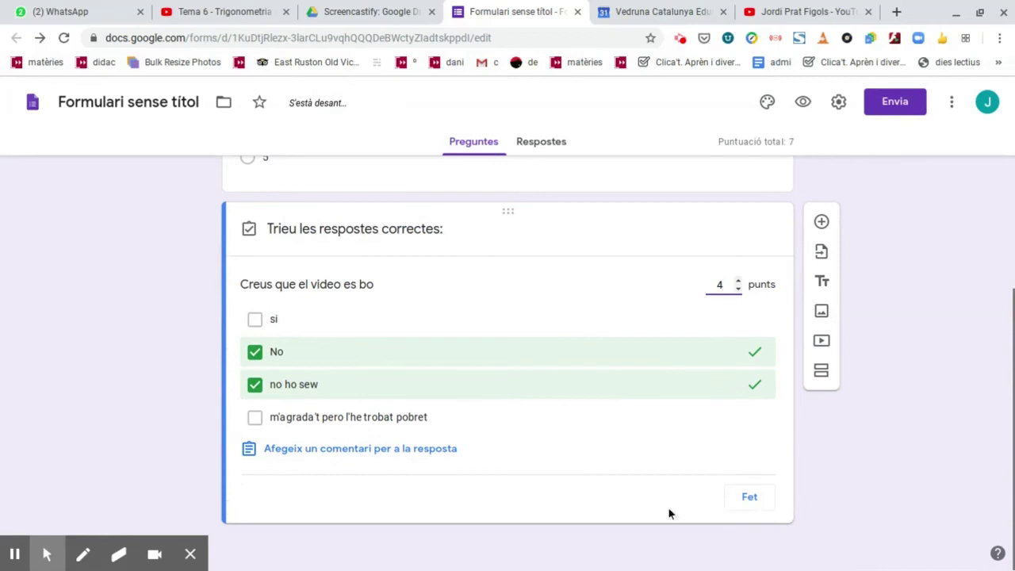
{"action": "left_click", "coordinate": [750, 500]}
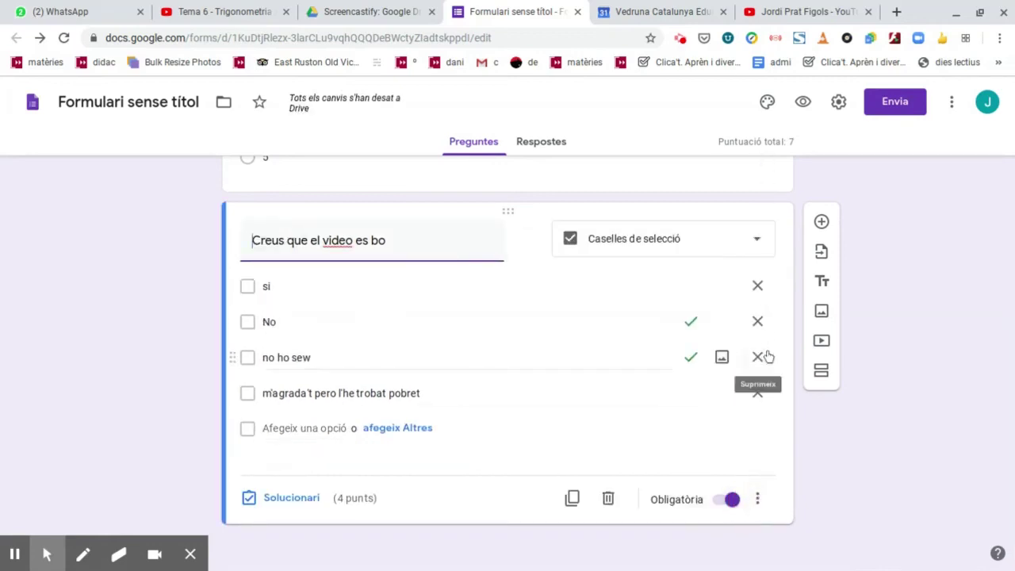
In the form's general settings, limit respondents to 1 response and allow editing after submission, leaving summary charts hidden
{"action": "scroll", "coordinate": [769, 356], "scroll_direction": "up", "scroll_amount": 5}
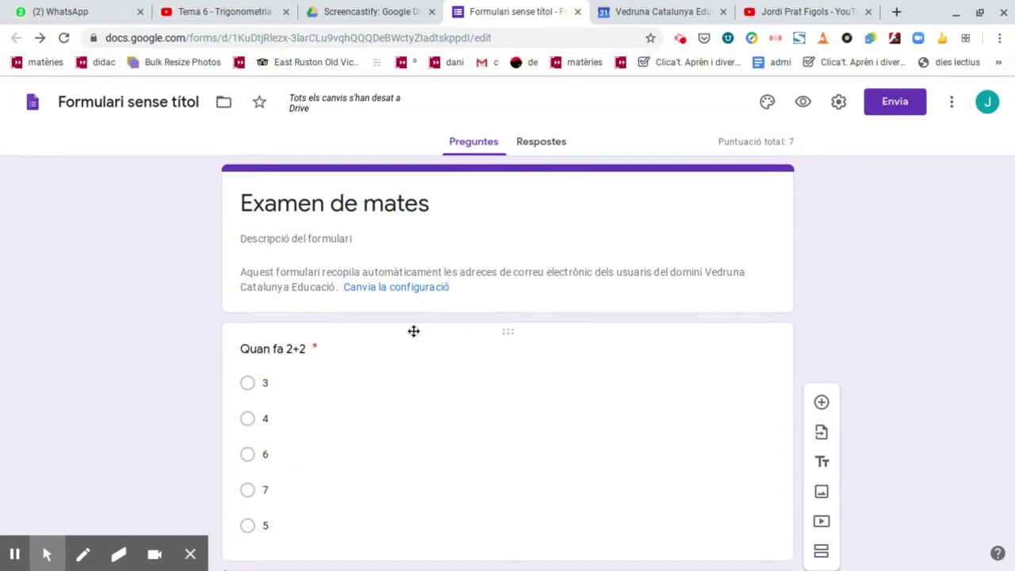
{"action": "left_click", "coordinate": [397, 292]}
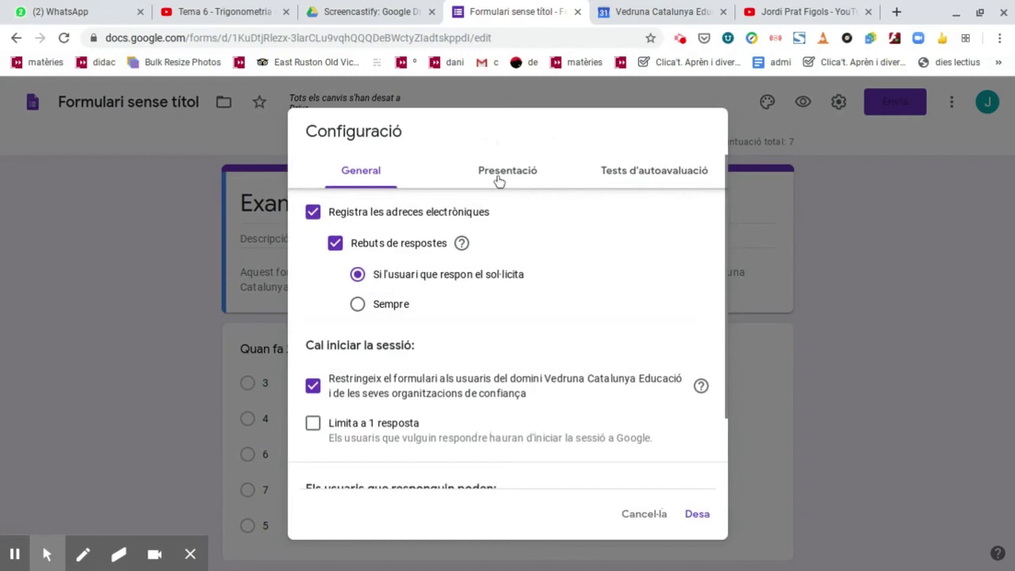
{"action": "scroll", "coordinate": [474, 322], "scroll_direction": "down", "scroll_amount": 1}
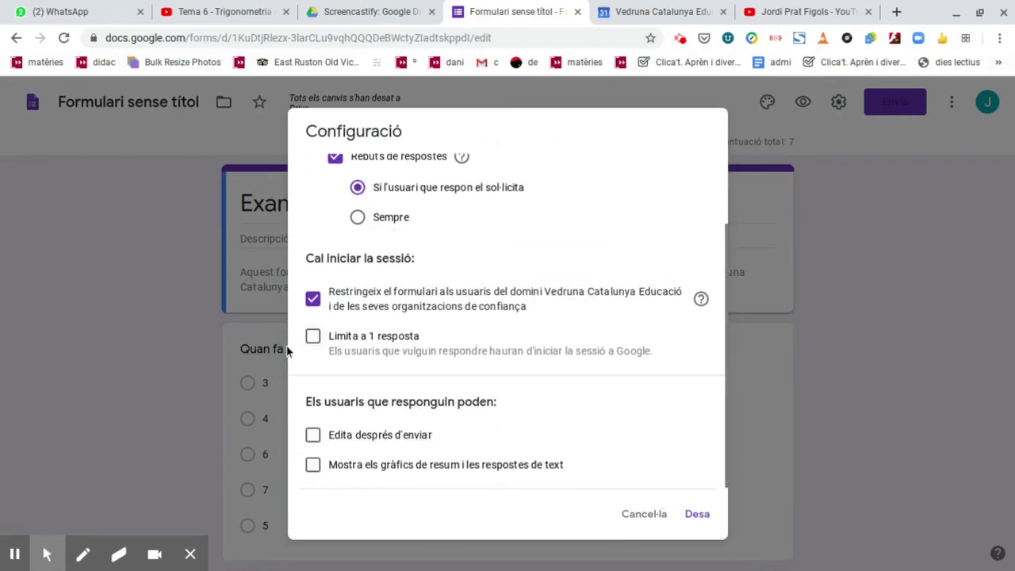
{"action": "left_click", "coordinate": [313, 339]}
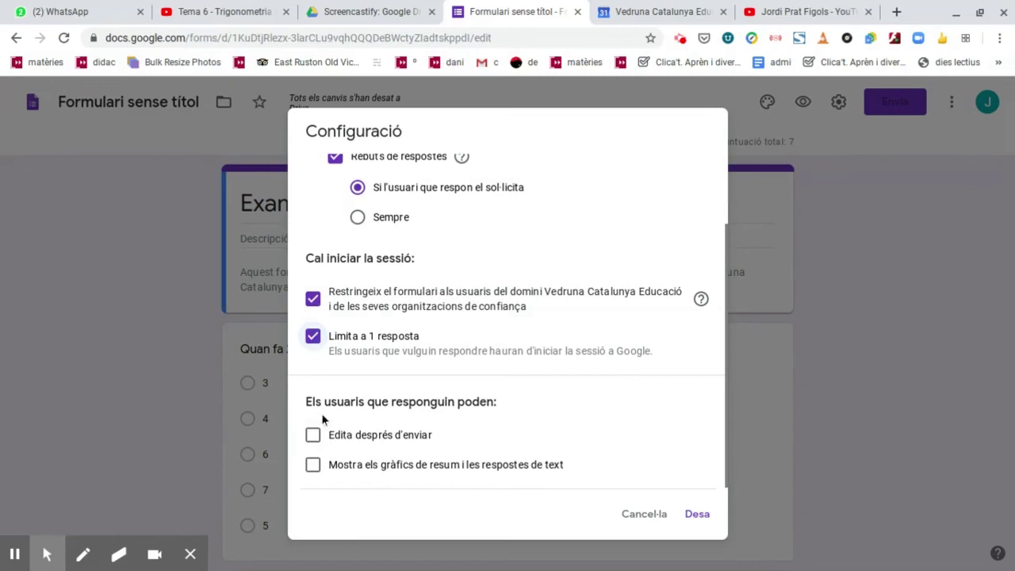
{"action": "left_click", "coordinate": [313, 437]}
{"action": "left_click", "coordinate": [314, 437]}
{"action": "left_click", "coordinate": [315, 467]}
{"action": "left_click", "coordinate": [315, 467]}
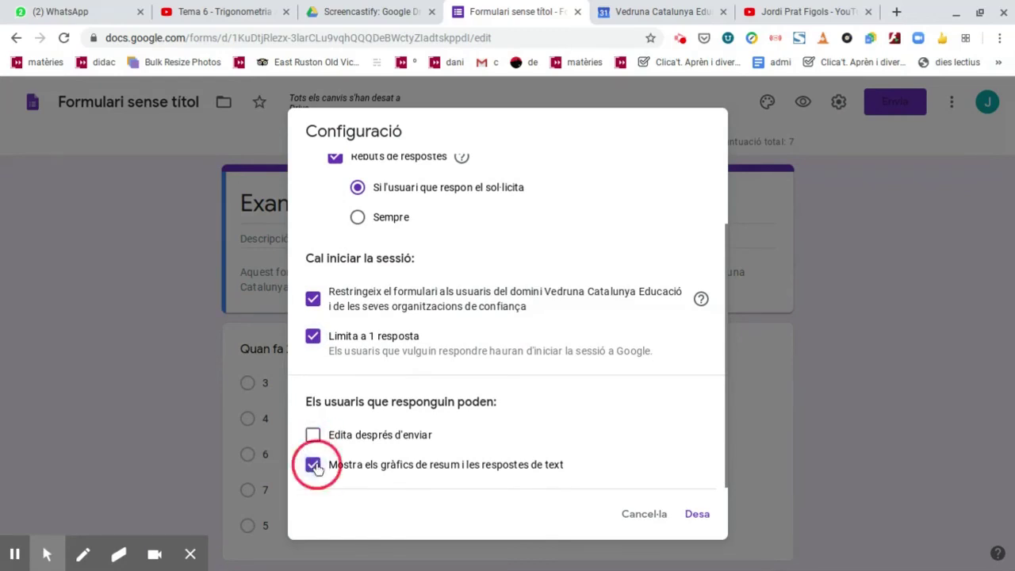
{"action": "left_click", "coordinate": [314, 437]}
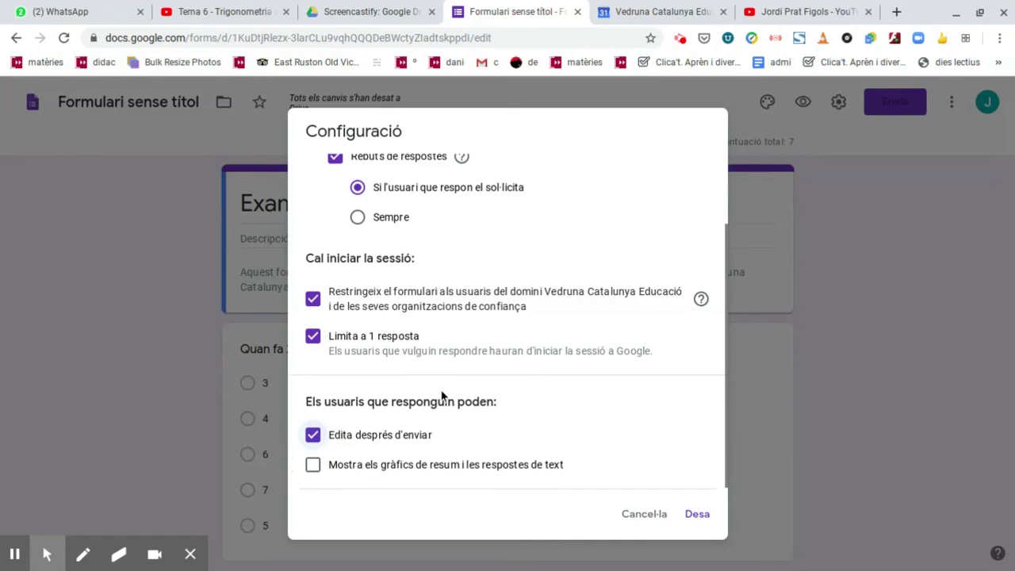
In the presentation settings, enable the progress bar and the random ordering of questions
{"action": "scroll", "coordinate": [442, 396], "scroll_direction": "up", "scroll_amount": 3}
{"action": "left_click", "coordinate": [500, 177]}
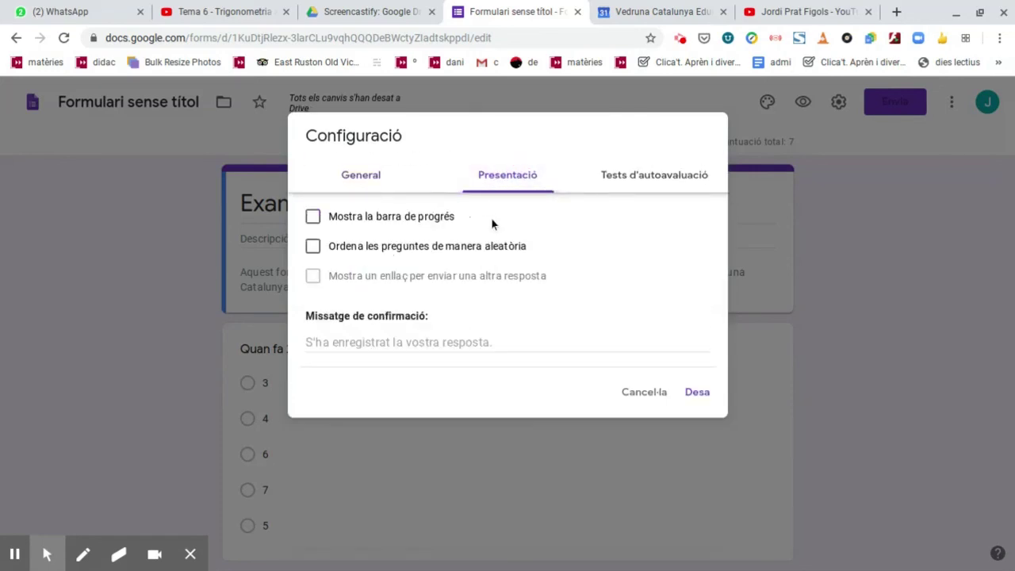
{"action": "left_click", "coordinate": [315, 220]}
{"action": "left_click", "coordinate": [318, 247]}
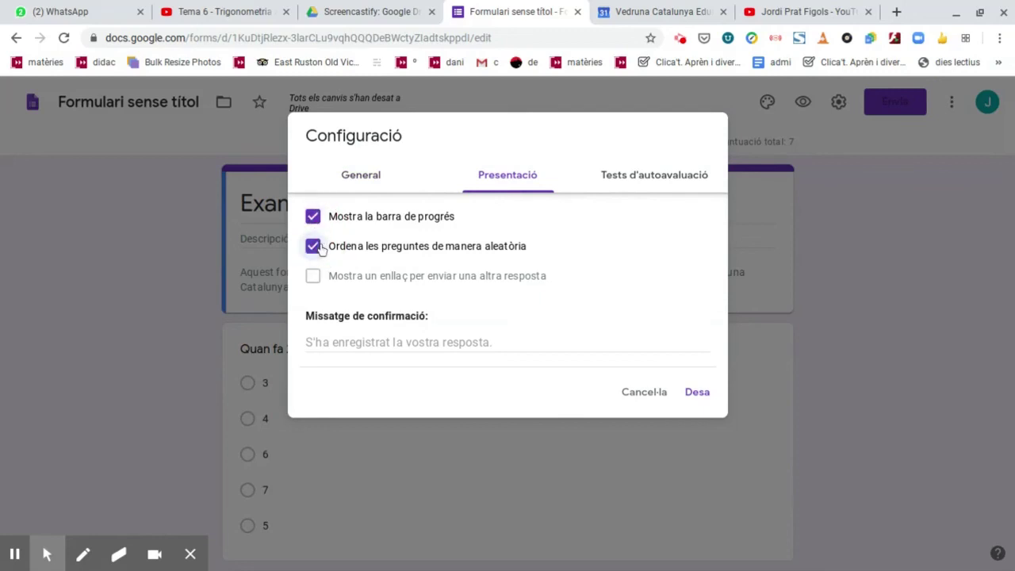
Review the self-grading test options, including locked mode and grade release, and save the form settings
{"action": "left_click", "coordinate": [625, 172]}
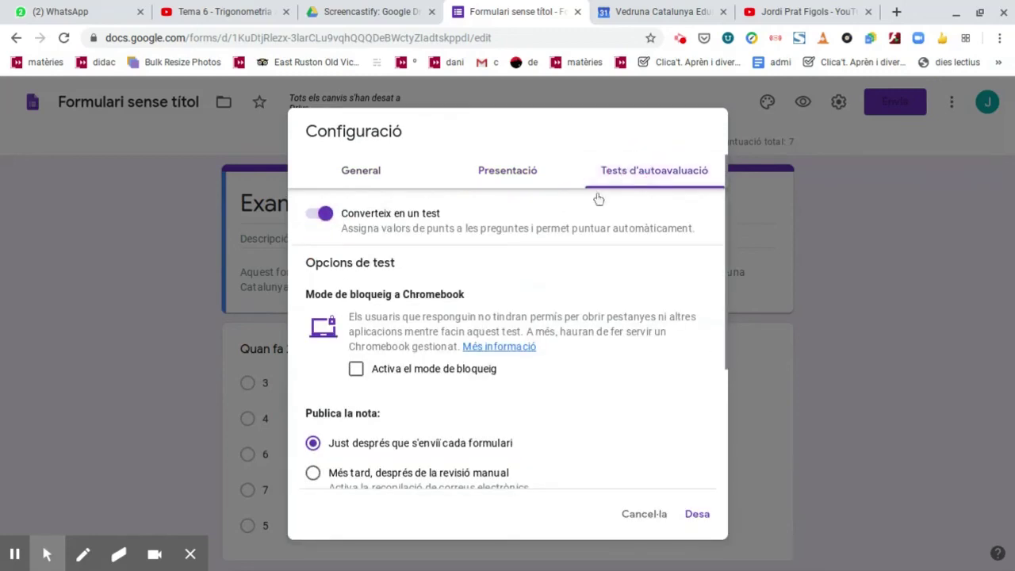
{"action": "scroll", "coordinate": [489, 317], "scroll_direction": "down", "scroll_amount": 2}
{"action": "scroll", "coordinate": [490, 317], "scroll_direction": "up", "scroll_amount": 2}
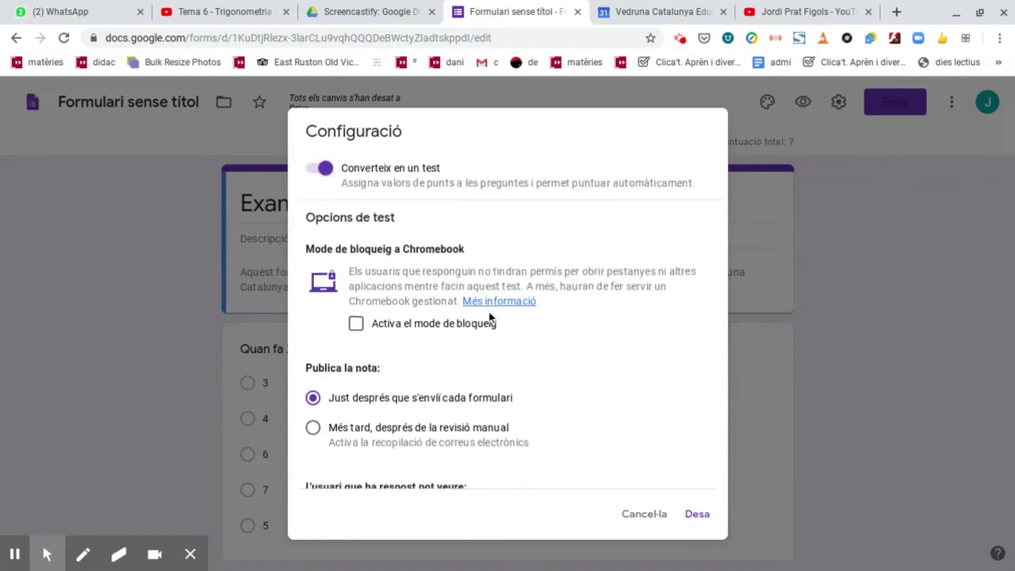
{"action": "scroll", "coordinate": [461, 316], "scroll_direction": "down", "scroll_amount": 1}
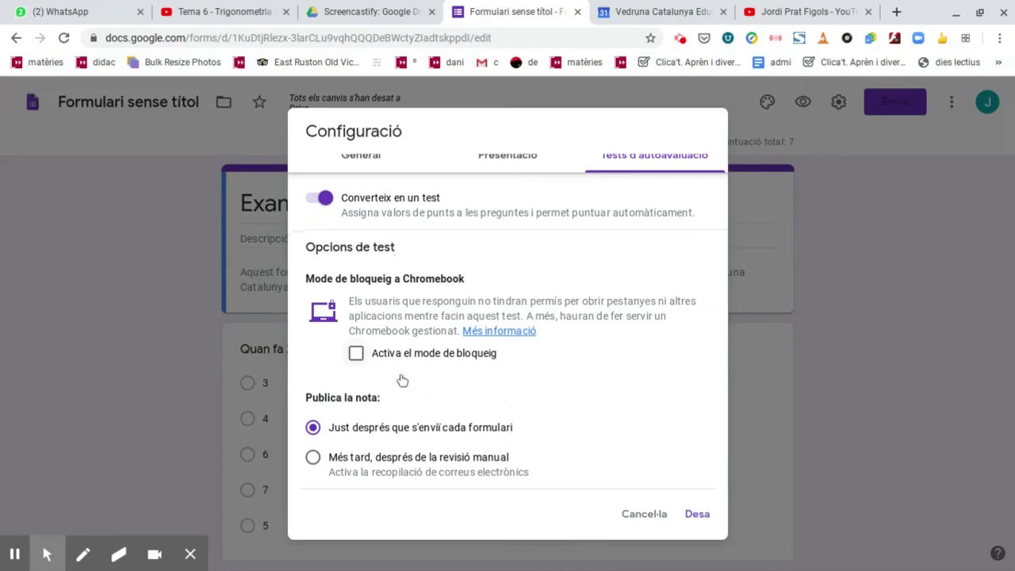
{"action": "left_click", "coordinate": [687, 516]}
Open the form's sending options, compare e-mail with link sharing, and choose to send it by link
{"action": "left_click", "coordinate": [895, 111]}
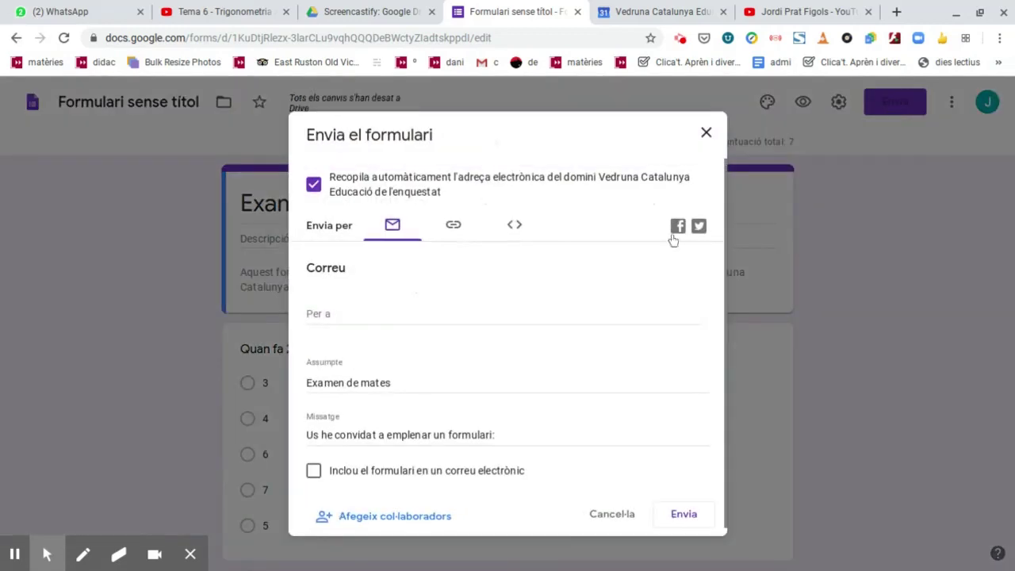
{"action": "left_click", "coordinate": [454, 229]}
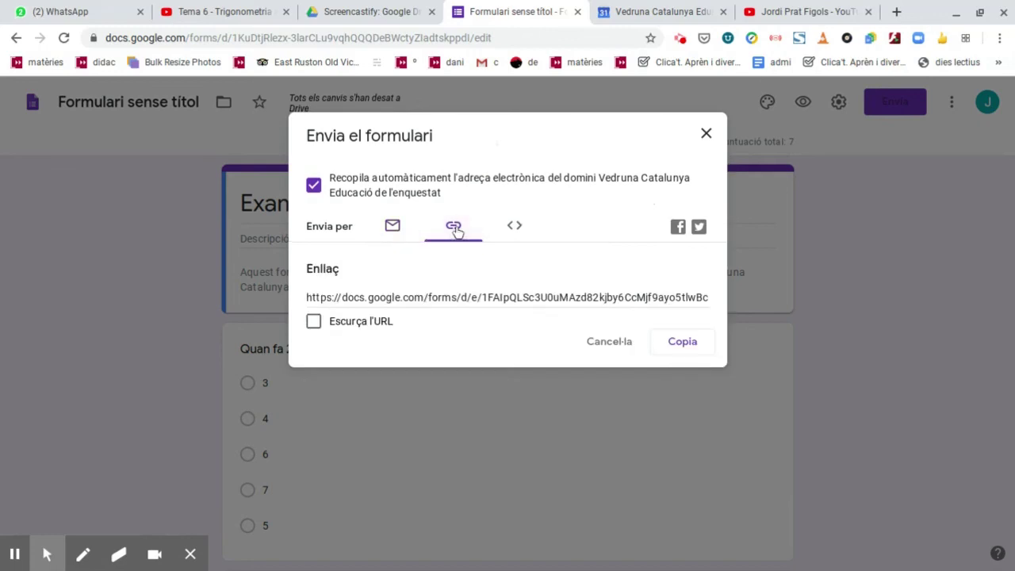
{"action": "left_click", "coordinate": [394, 227]}
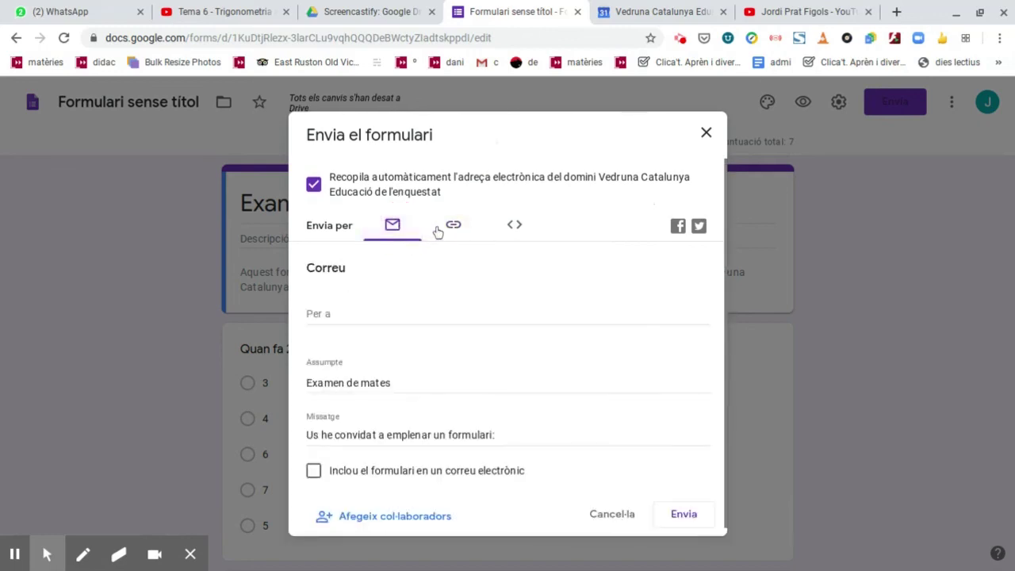
{"action": "left_click", "coordinate": [450, 227]}
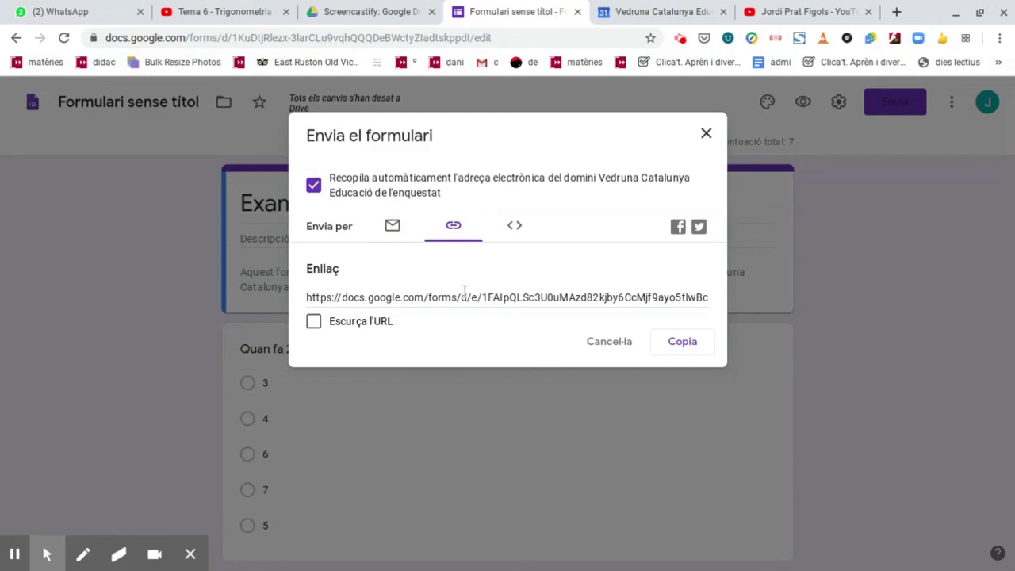